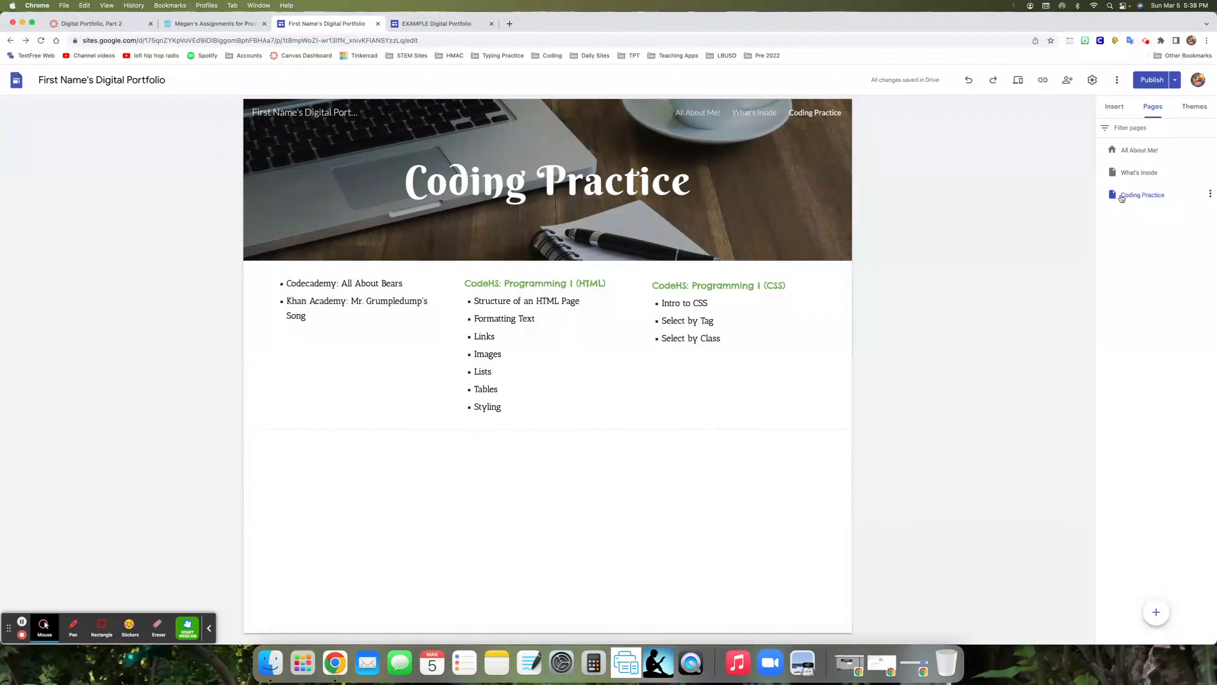
Step: Add a subpage named "Codecademy: All About Bears" under the Coding Practice page
{"action": "left_click", "coordinate": [1211, 194]}
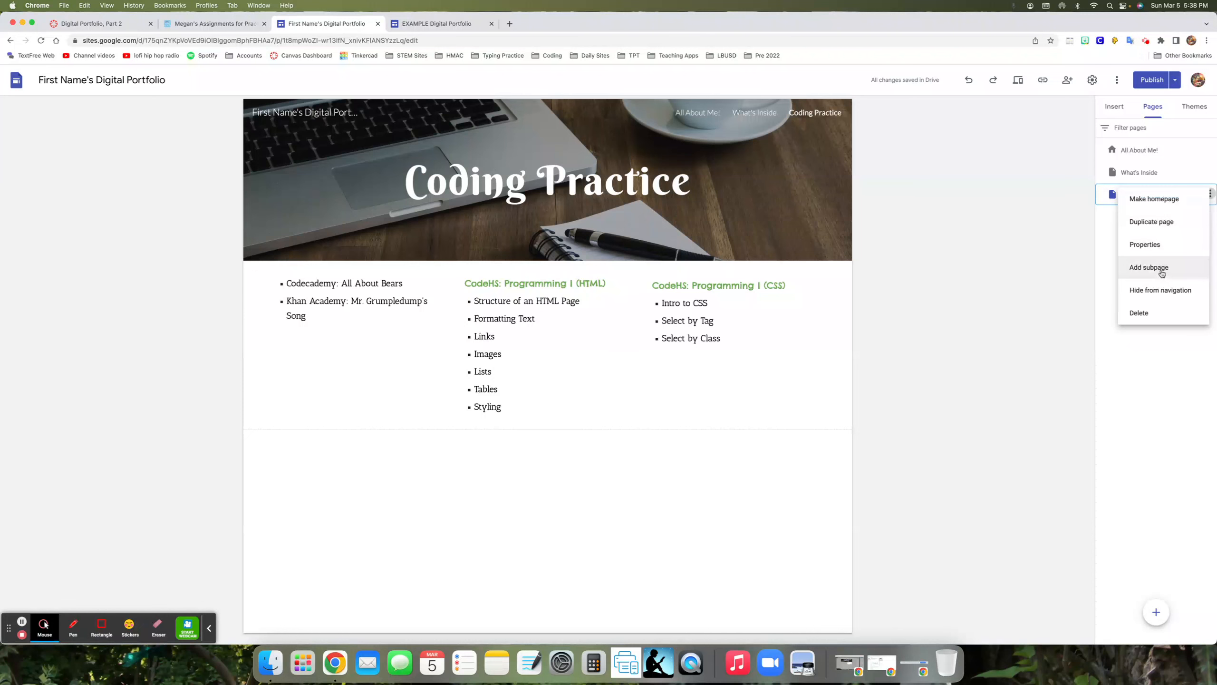
{"action": "left_click", "coordinate": [1073, 272]}
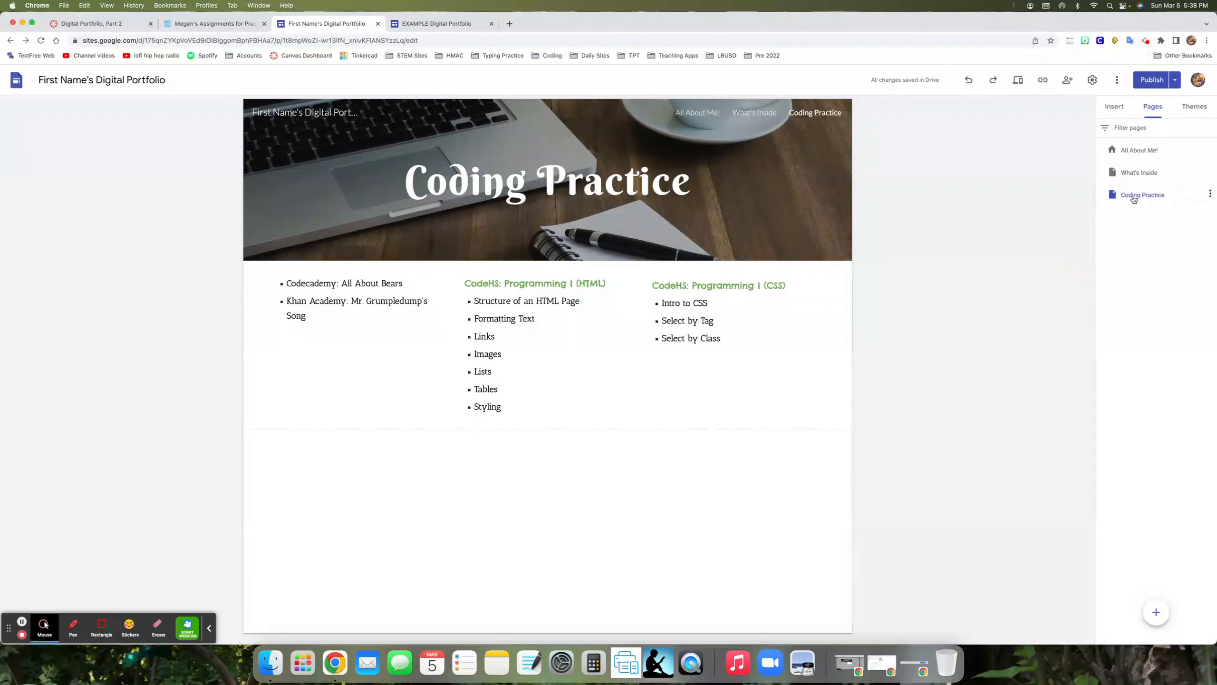
{"action": "left_click", "coordinate": [1210, 194]}
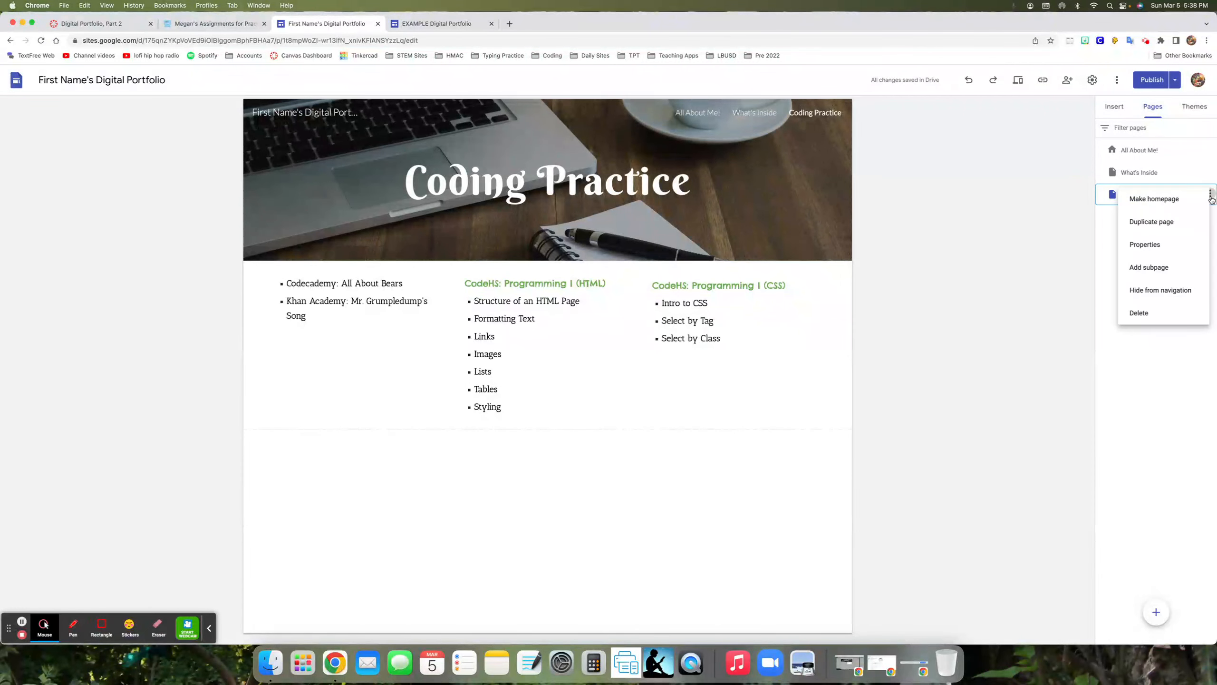
{"action": "left_click", "coordinate": [1167, 267]}
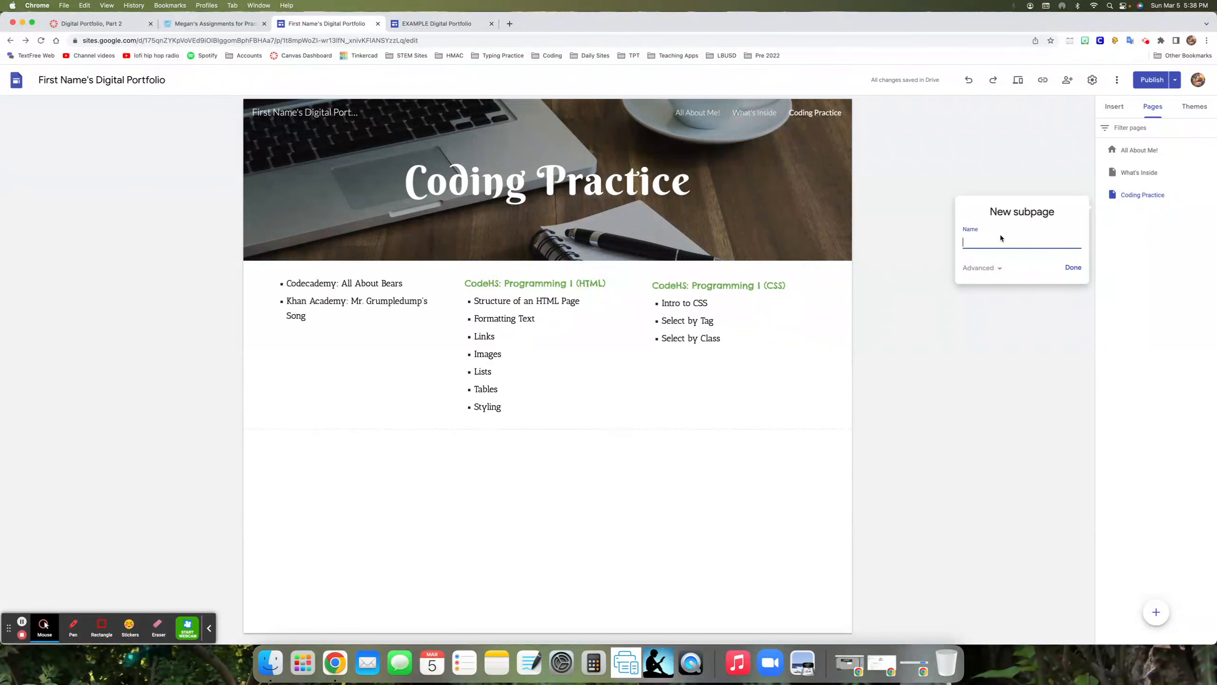
{"action": "type", "text": "odecademy: All About Bears"}
{"action": "key", "text": "Return"}
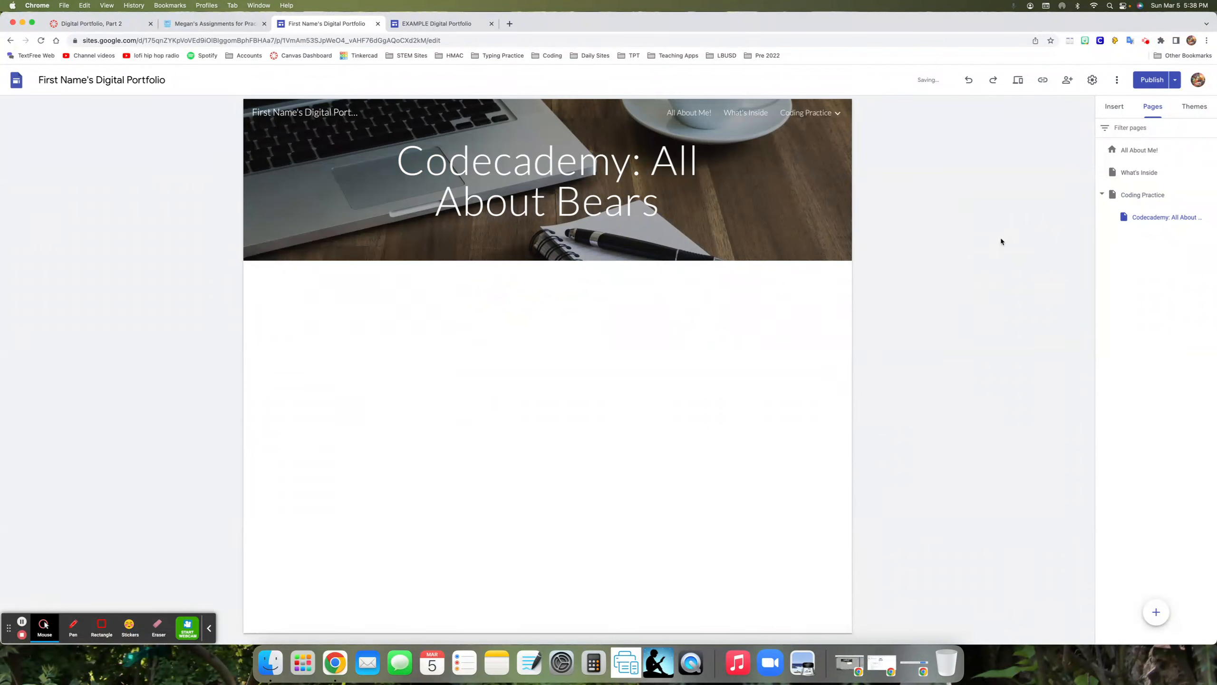
Step: Change the font of the "Codecademy: All About Bears" page title to Berkshire Swash
{"action": "left_click_drag", "start_coordinate": [667, 199], "coordinate": [392, 155]}
{"action": "left_click", "coordinate": [462, 125]}
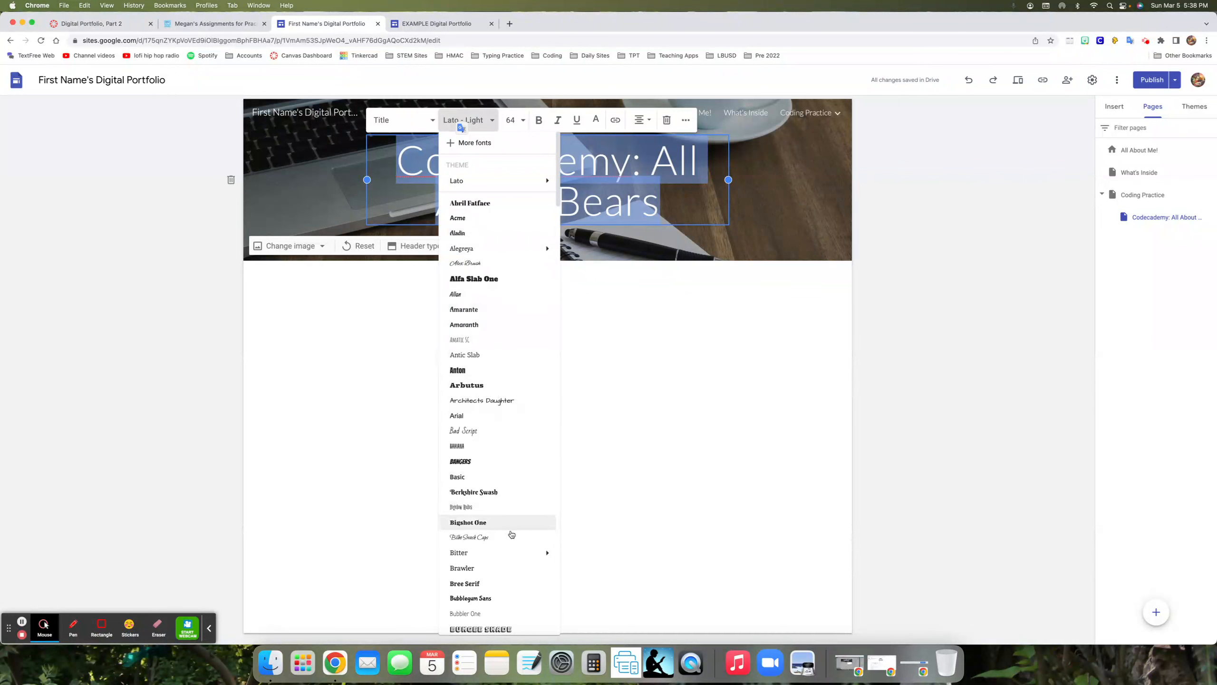
{"action": "left_click", "coordinate": [492, 492]}
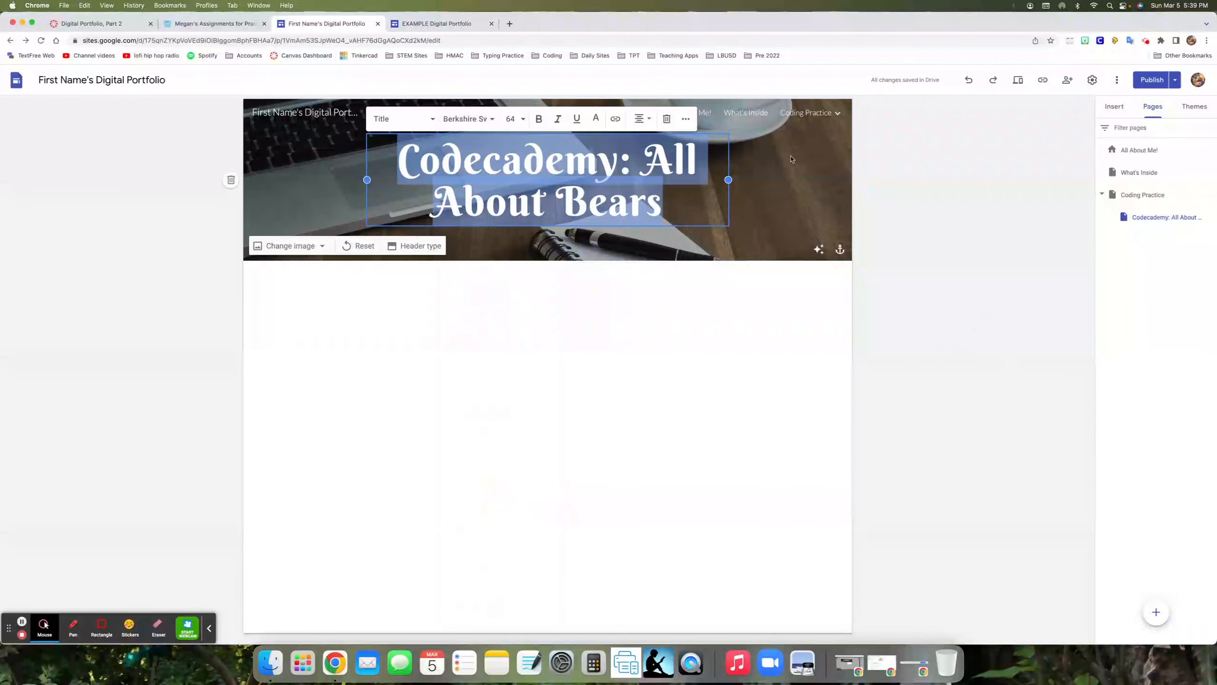
Step: Hide the "Codecademy: All About Bears" subpage from the site navigation
{"action": "mouse_move", "coordinate": [840, 114]}
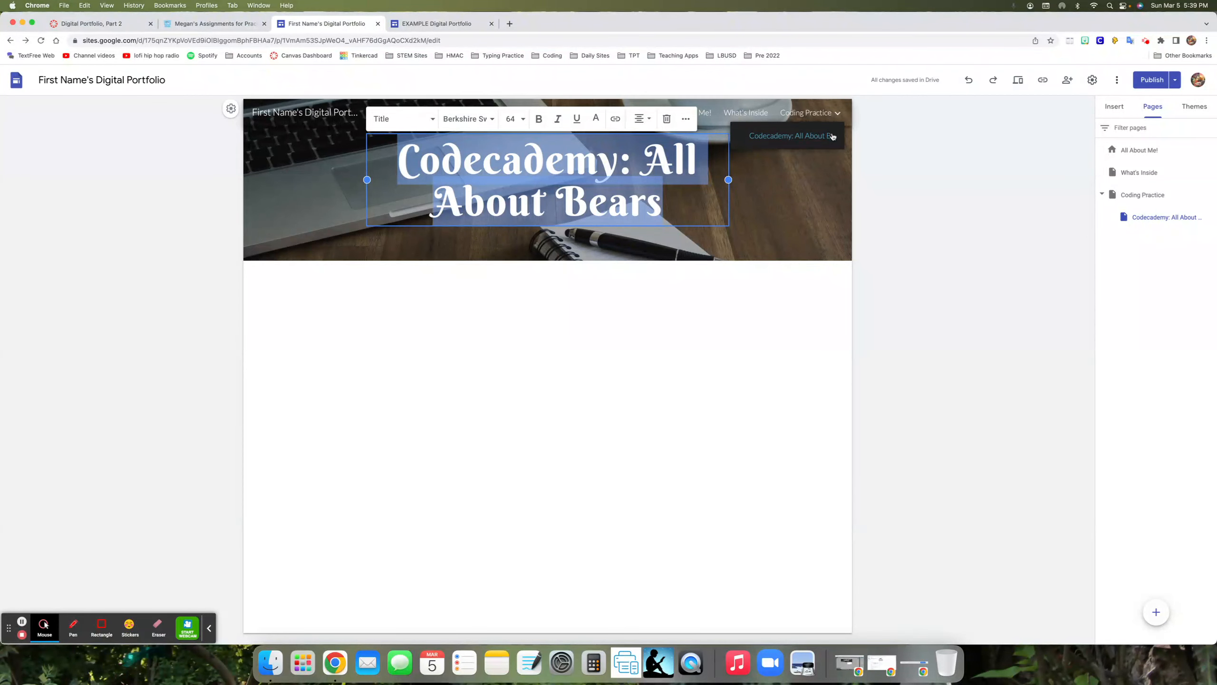
{"action": "left_click", "coordinate": [818, 226]}
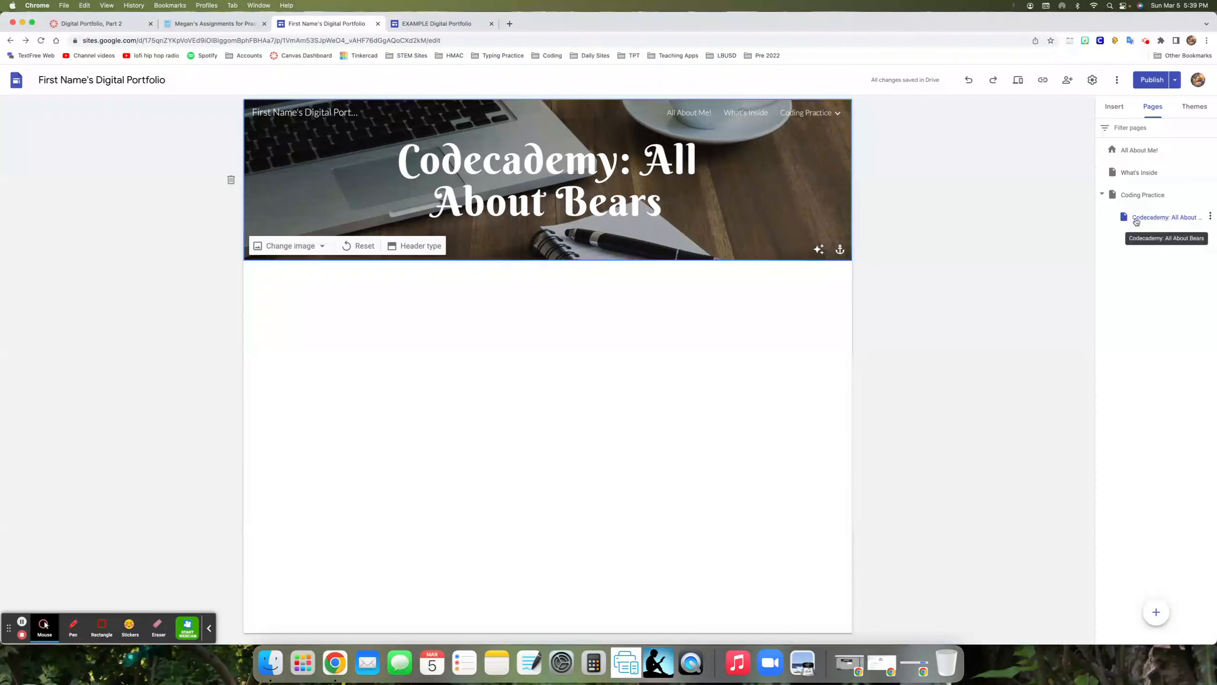
{"action": "left_click", "coordinate": [1210, 217]}
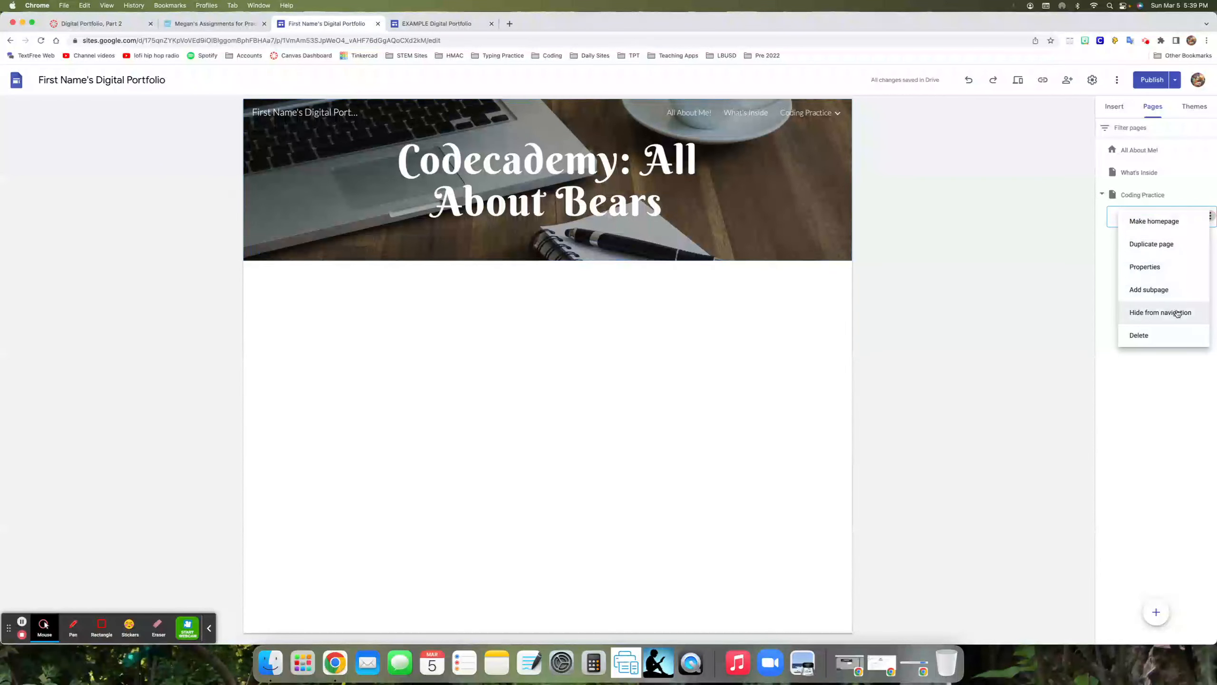
{"action": "left_click", "coordinate": [1177, 314]}
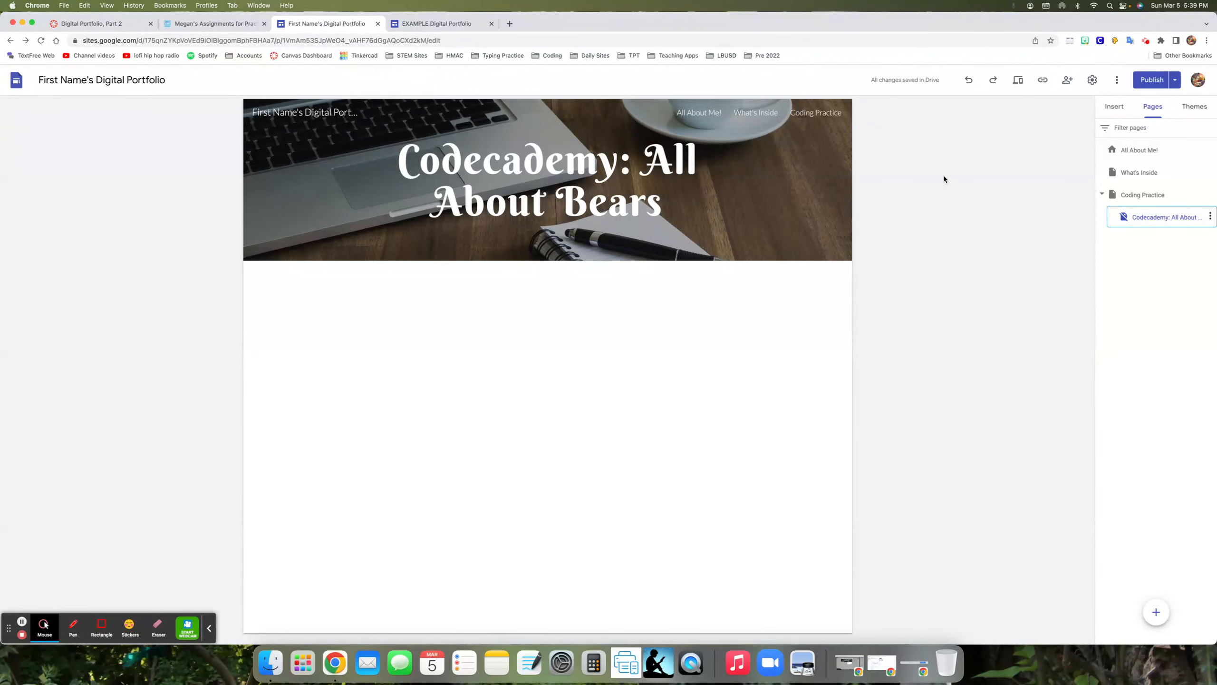
Step: Copy the text "Khan Academy: Mr. Grumpledump's Song" from the bullet list on the Coding Practice page
{"action": "left_click", "coordinate": [817, 113]}
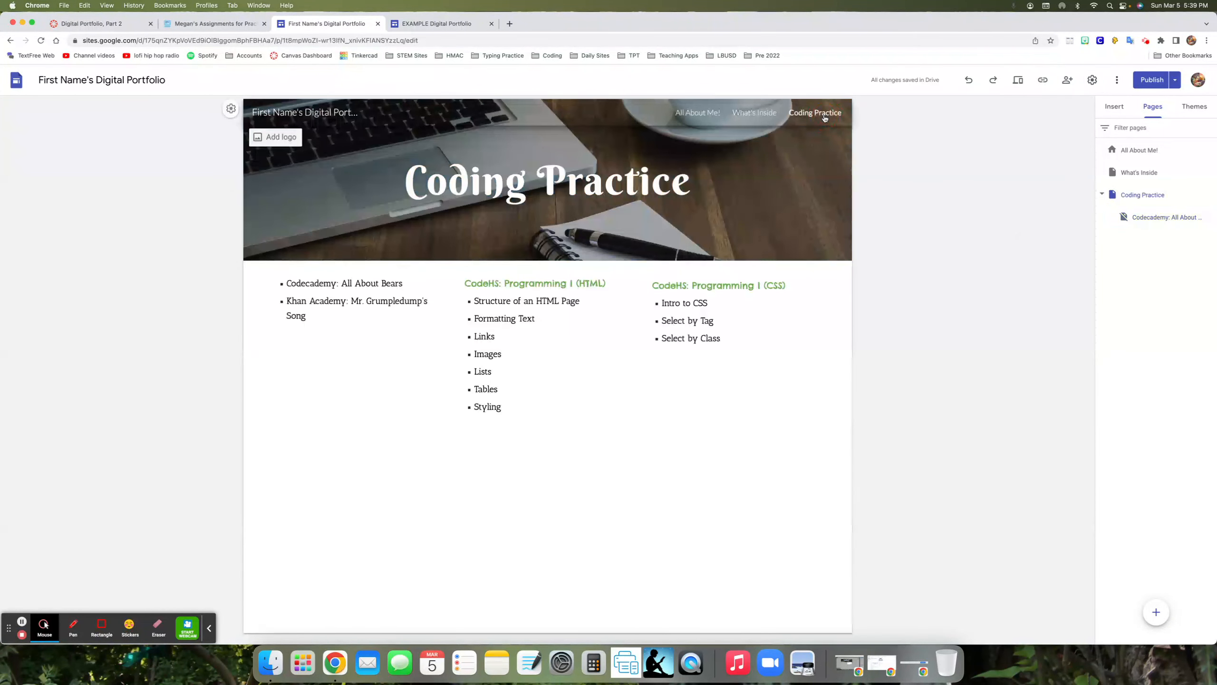
{"action": "left_click", "coordinate": [372, 312]}
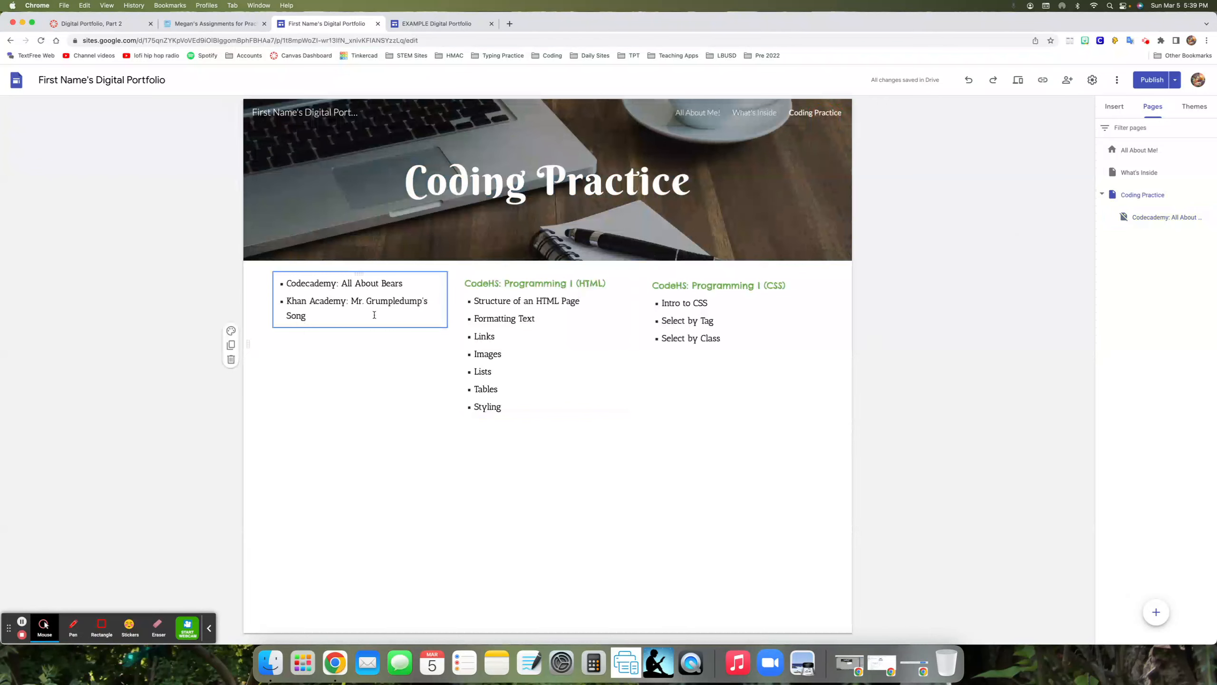
{"action": "left_click", "coordinate": [307, 316]}
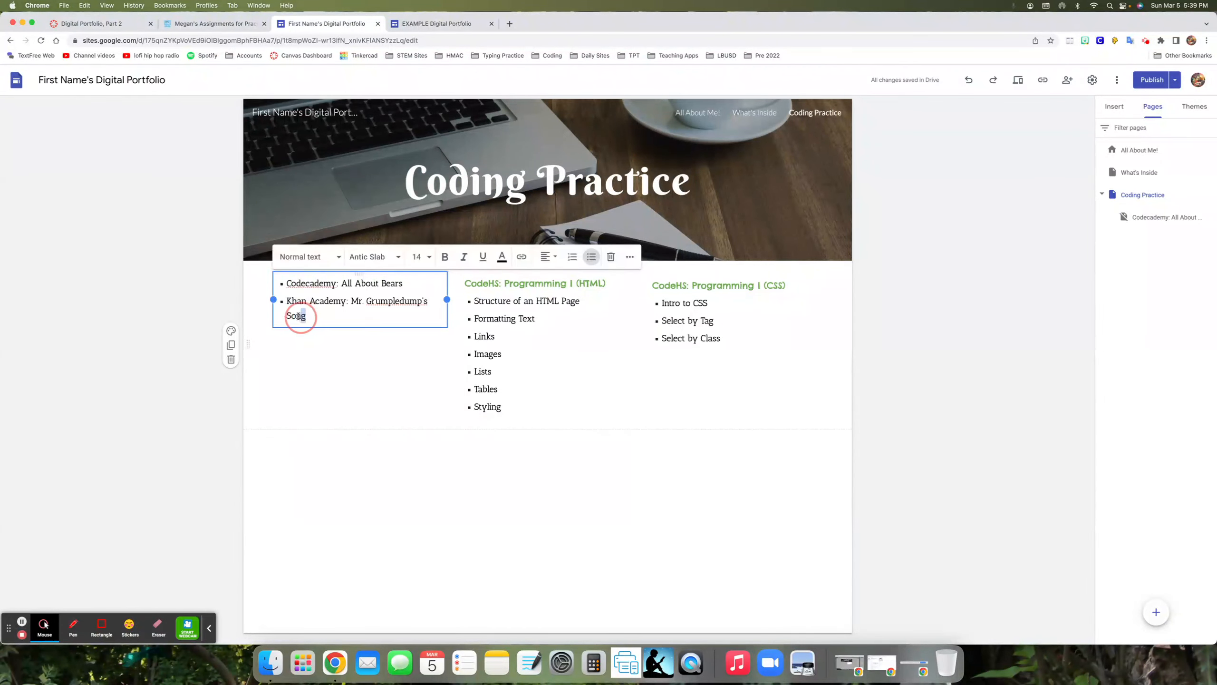
{"action": "left_click_drag", "start_coordinate": [307, 316], "coordinate": [283, 303]}
{"action": "key", "text": "ctrl+c"}
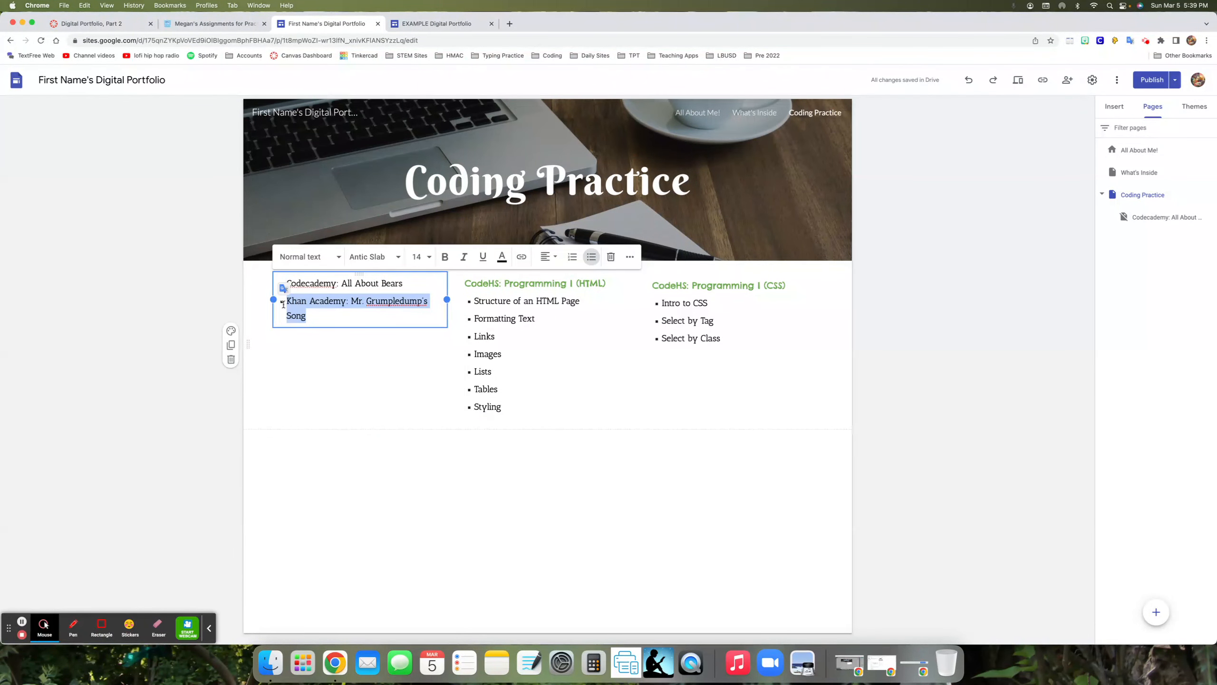
{"action": "right_click", "coordinate": [311, 315]}
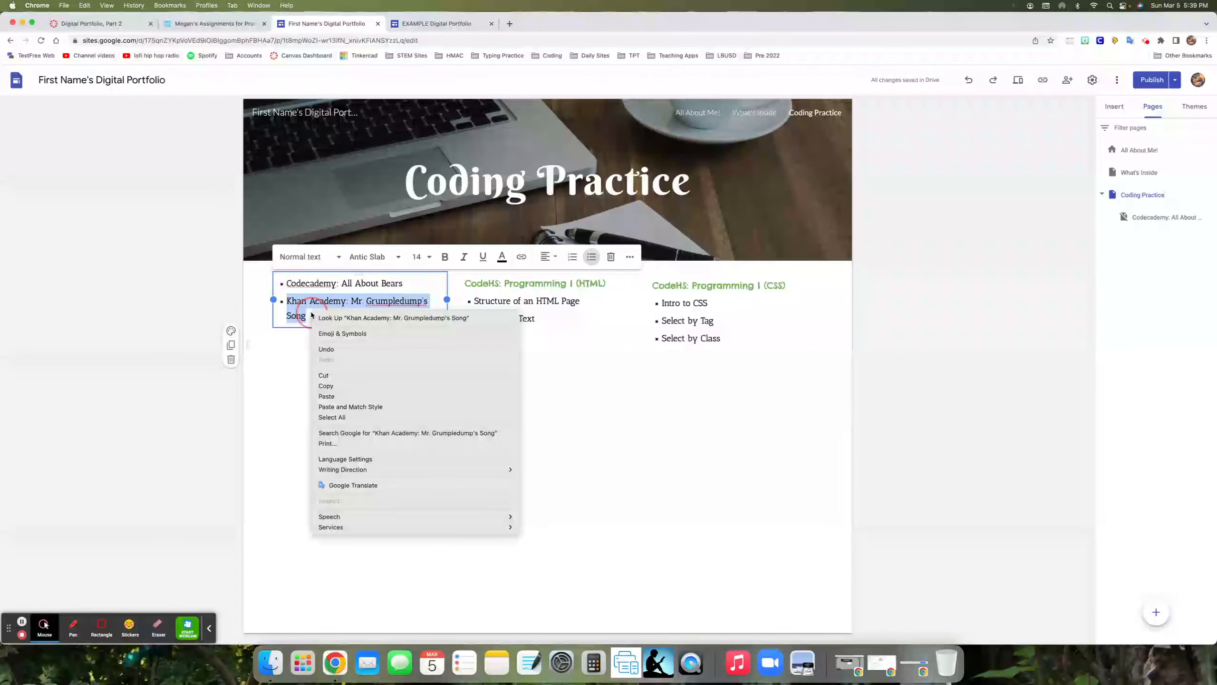
{"action": "left_click", "coordinate": [325, 386]}
Step: Add a subpage under Coding Practice with the copied name "Khan Academy: Mr. Grumpledump's Song" and hide it from navigation
{"action": "left_click", "coordinate": [1169, 211]}
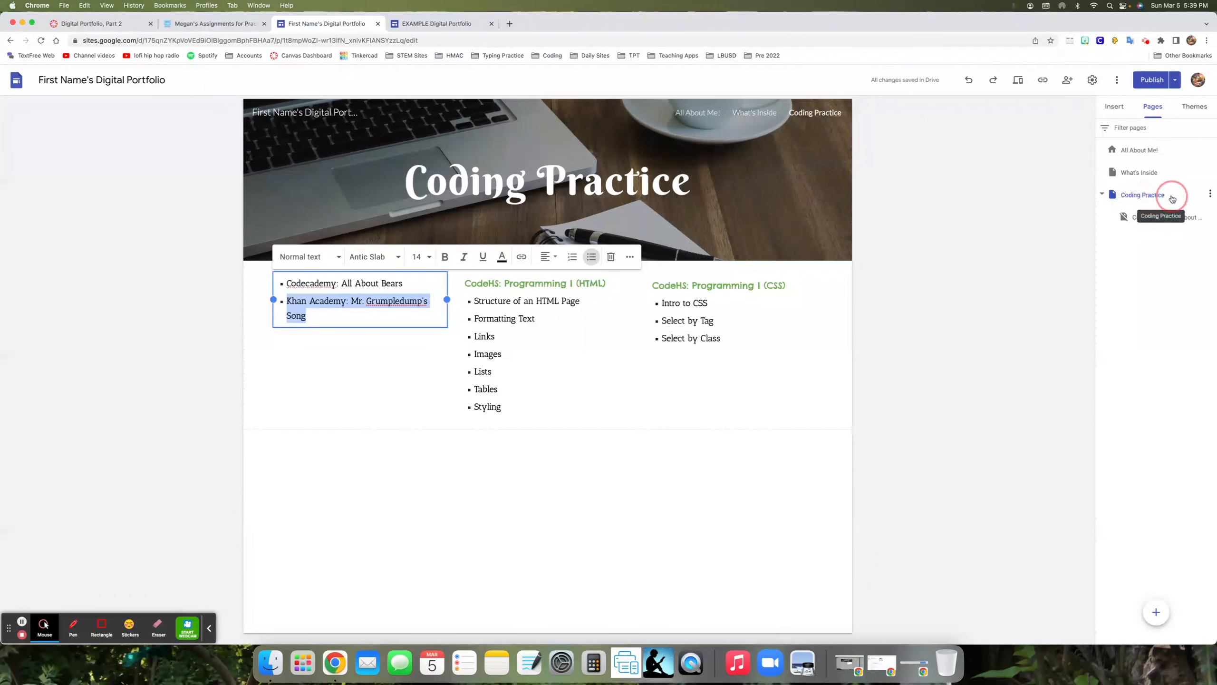
{"action": "left_click", "coordinate": [1210, 194]}
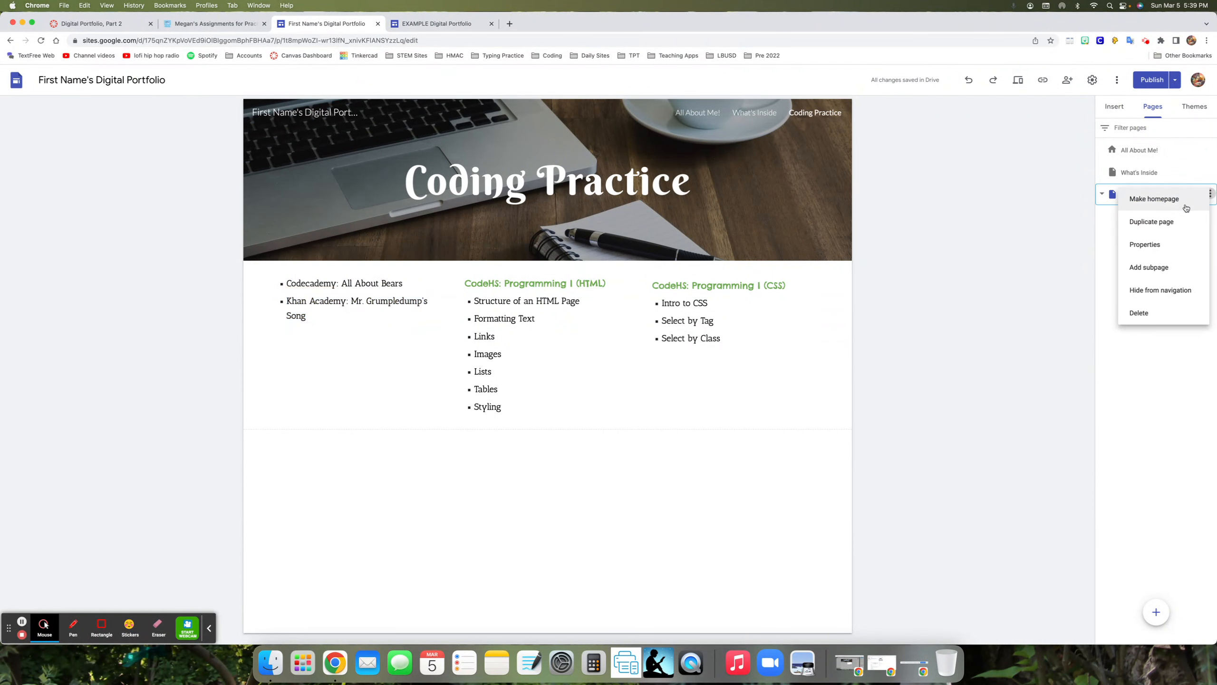
{"action": "left_click", "coordinate": [1164, 270]}
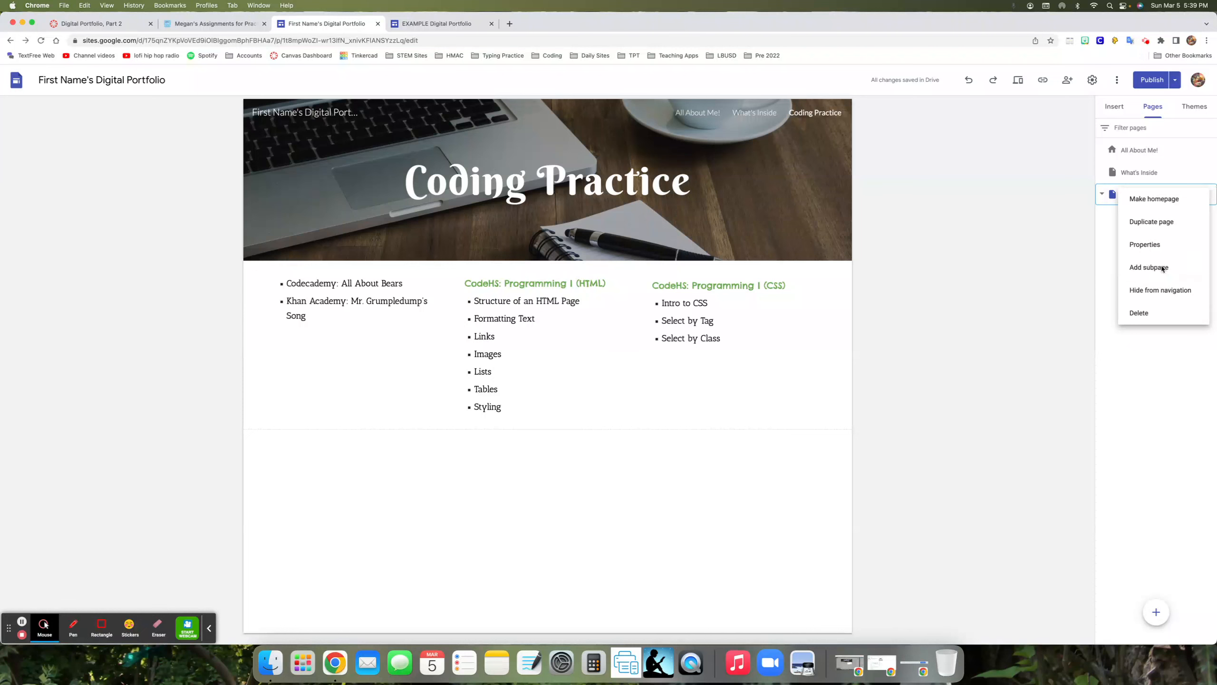
{"action": "right_click", "coordinate": [1008, 264]}
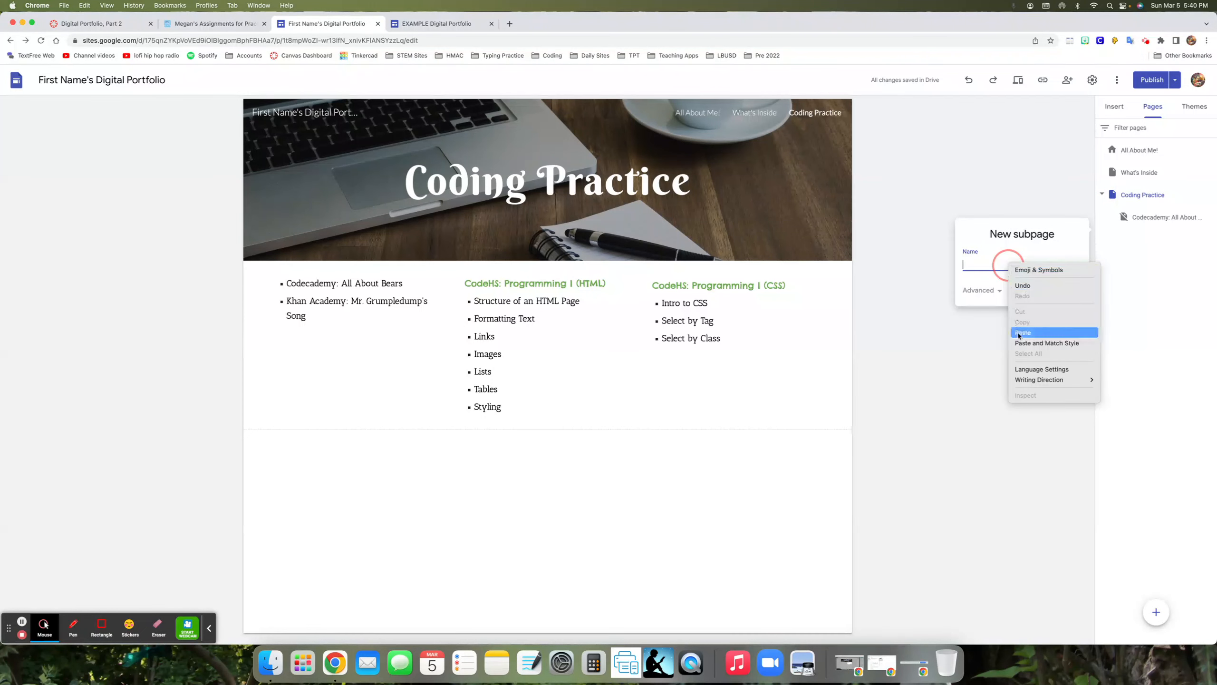
{"action": "left_click", "coordinate": [1019, 336]}
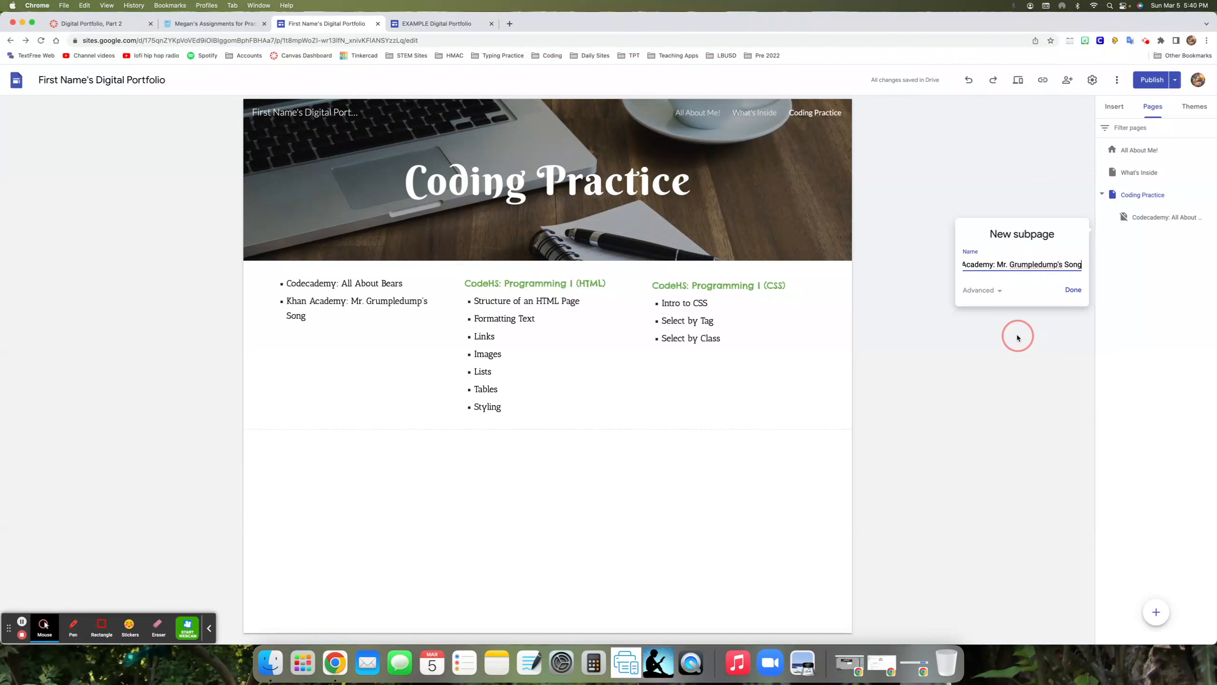
{"action": "left_click", "coordinate": [1073, 290]}
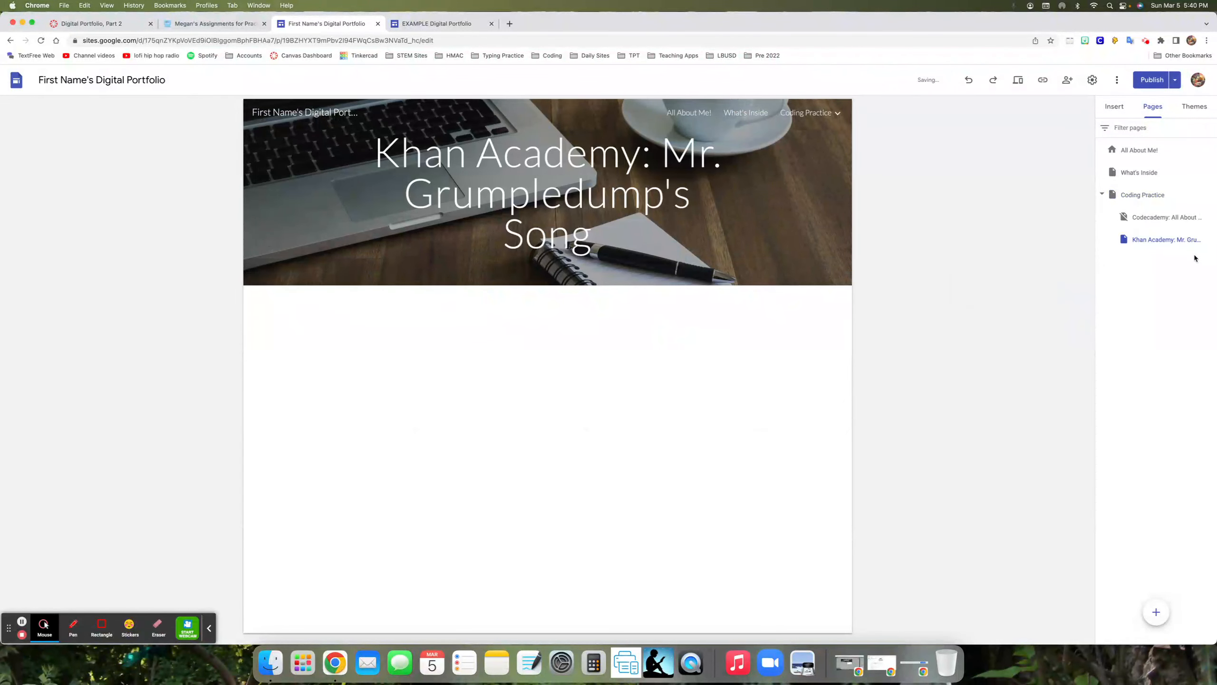
{"action": "left_click", "coordinate": [1210, 239]}
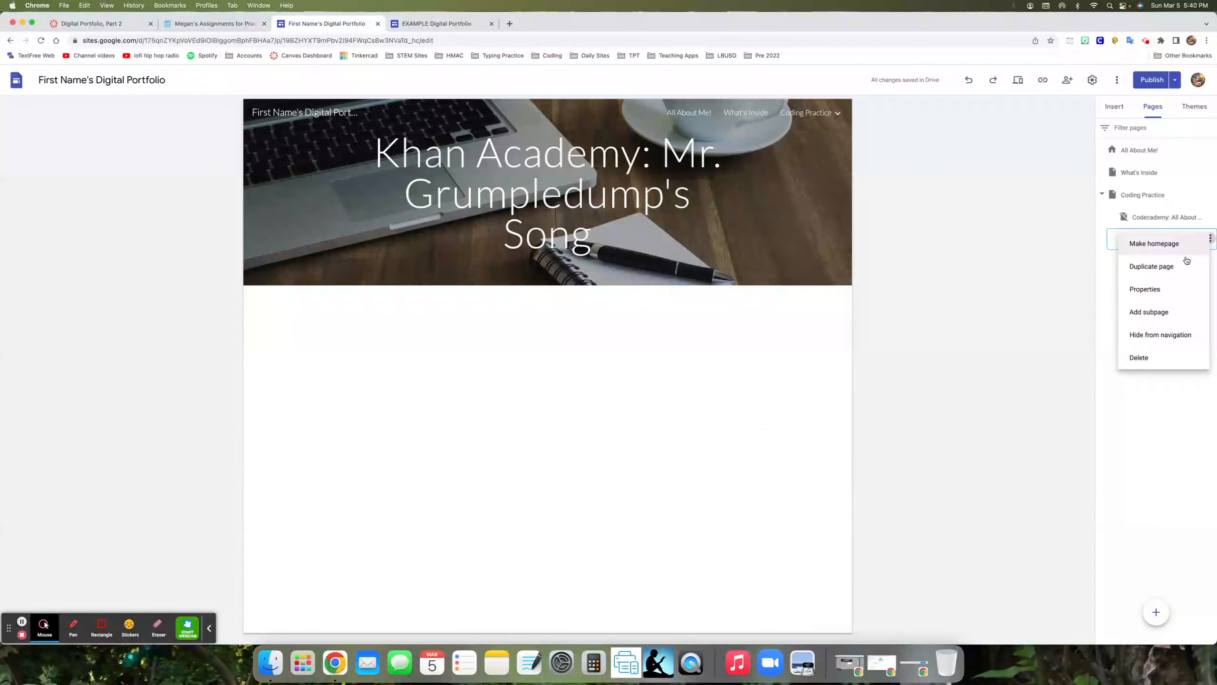
{"action": "left_click", "coordinate": [1176, 335]}
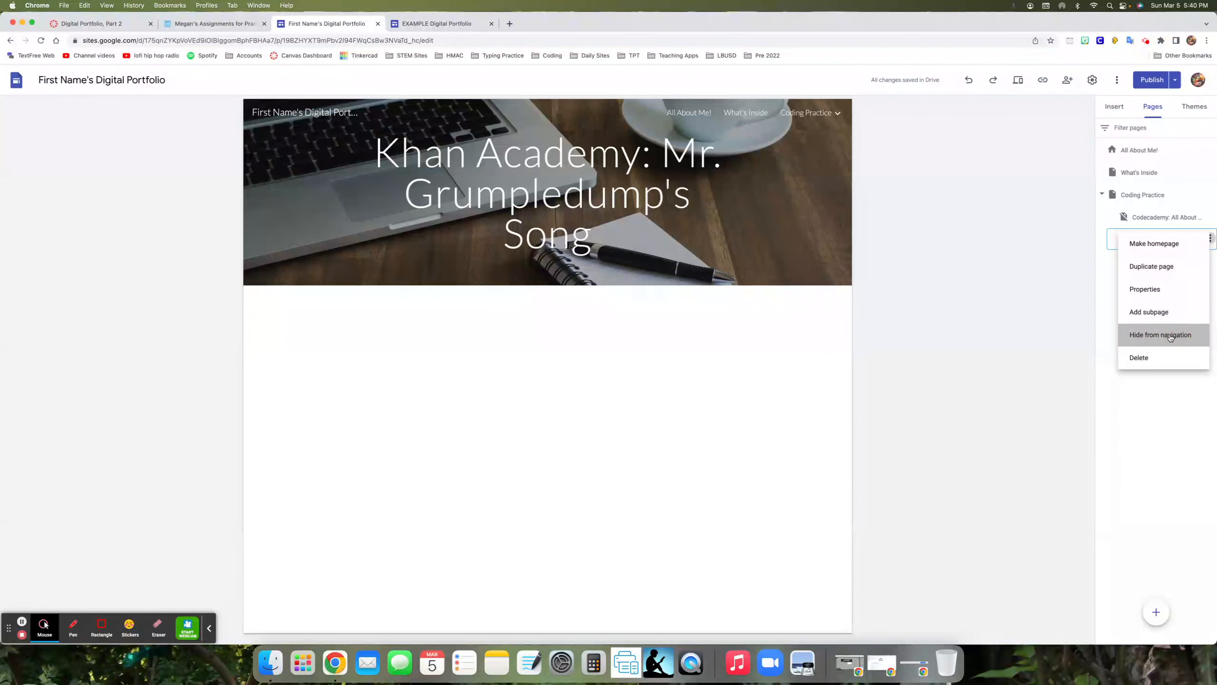
Step: Set the Khan Academy page title's font to Berkshire Swash and widen its text box on both sides to fit two lines
{"action": "triple_click", "coordinate": [381, 153]}
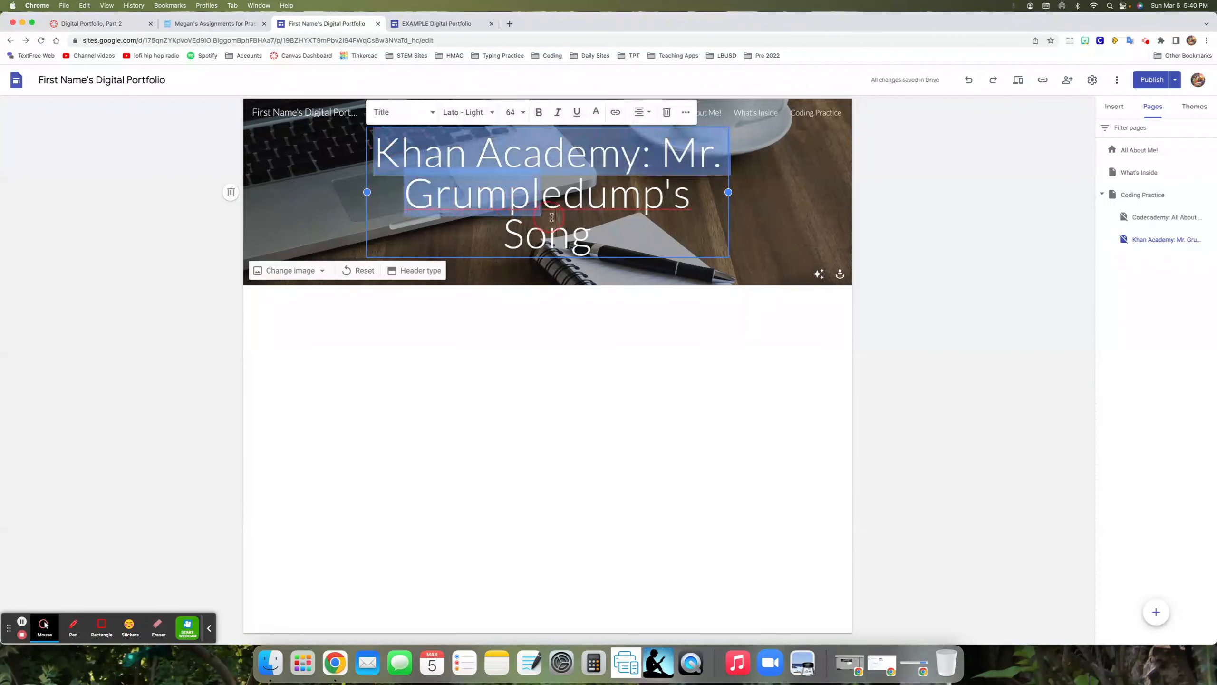
{"action": "left_click", "coordinate": [481, 113]}
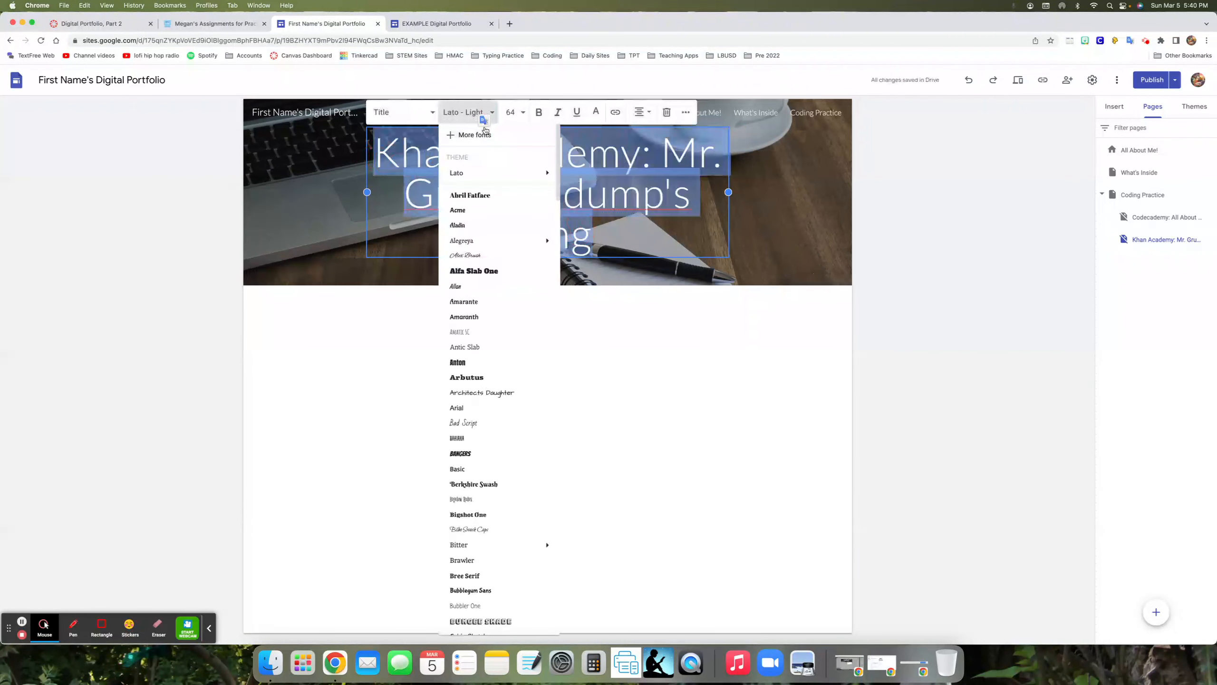
{"action": "left_click", "coordinate": [485, 483]}
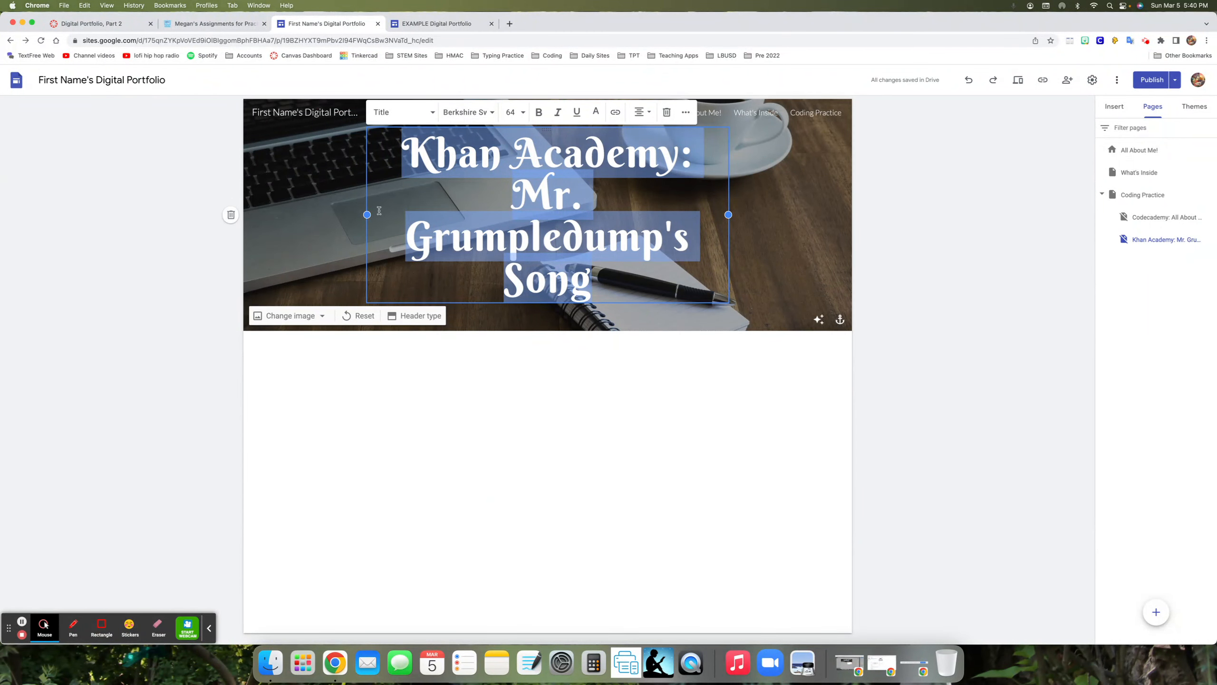
{"action": "left_click_drag", "start_coordinate": [367, 214], "coordinate": [282, 212]}
{"action": "left_click_drag", "start_coordinate": [728, 179], "coordinate": [822, 180]}
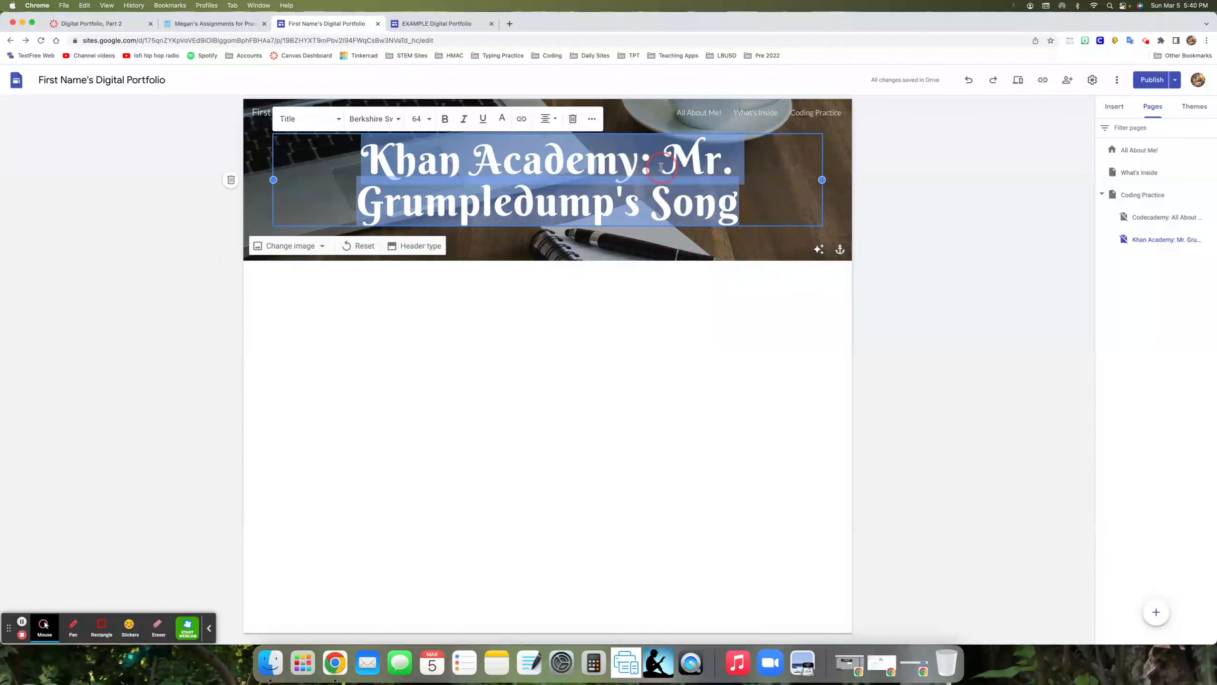
{"action": "left_click", "coordinate": [1005, 233]}
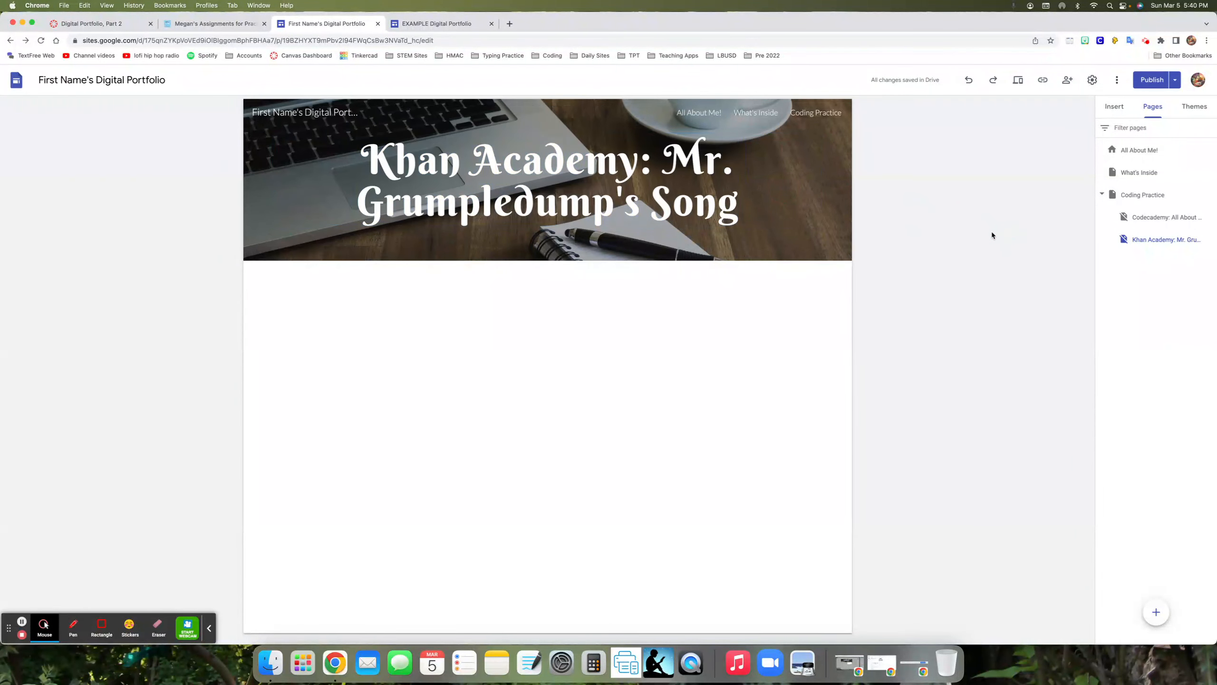
Step: Publish the site with the two added Codecademy and Khan Academy subpages
{"action": "left_click", "coordinate": [1152, 79]}
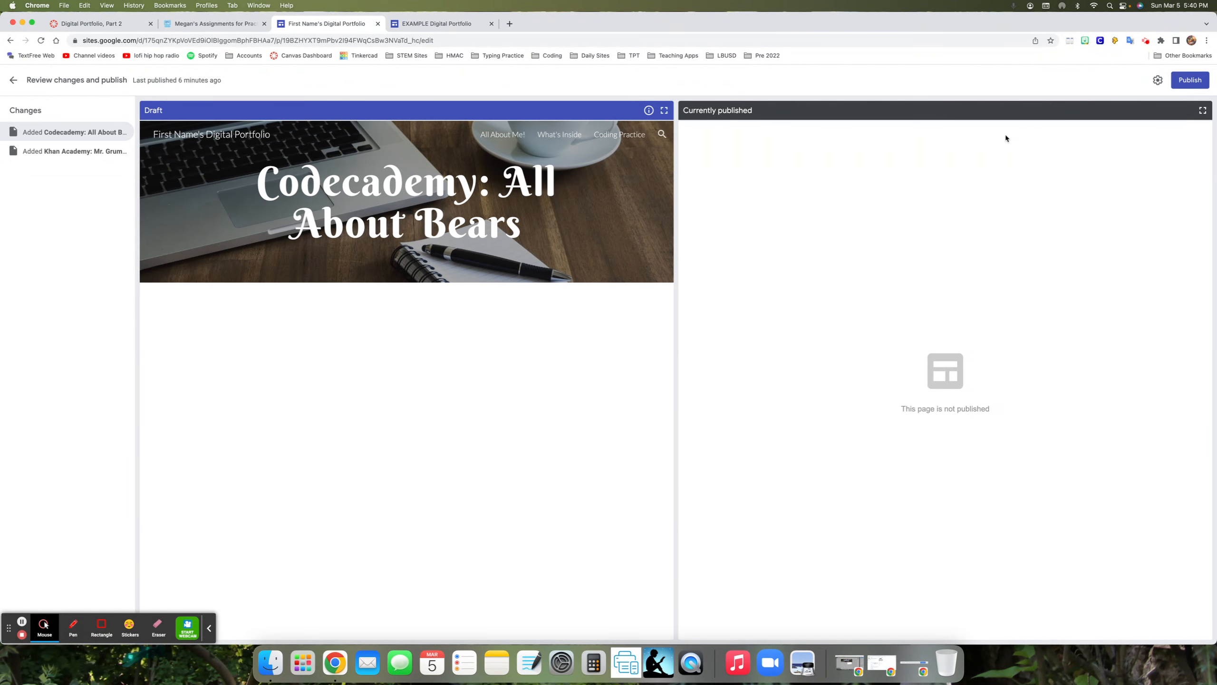
{"action": "left_click", "coordinate": [1190, 81]}
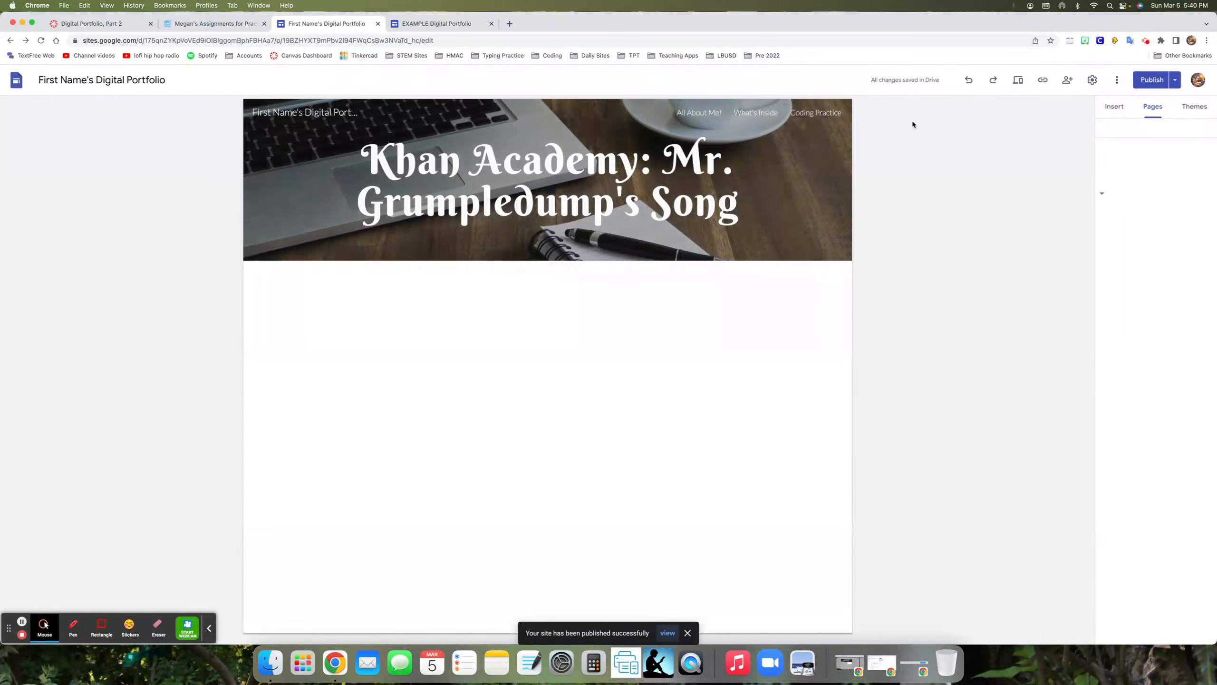
Step: Add a subpage named "Structure of an HTML Page" under the Coding Practice page
{"action": "left_click", "coordinate": [811, 120]}
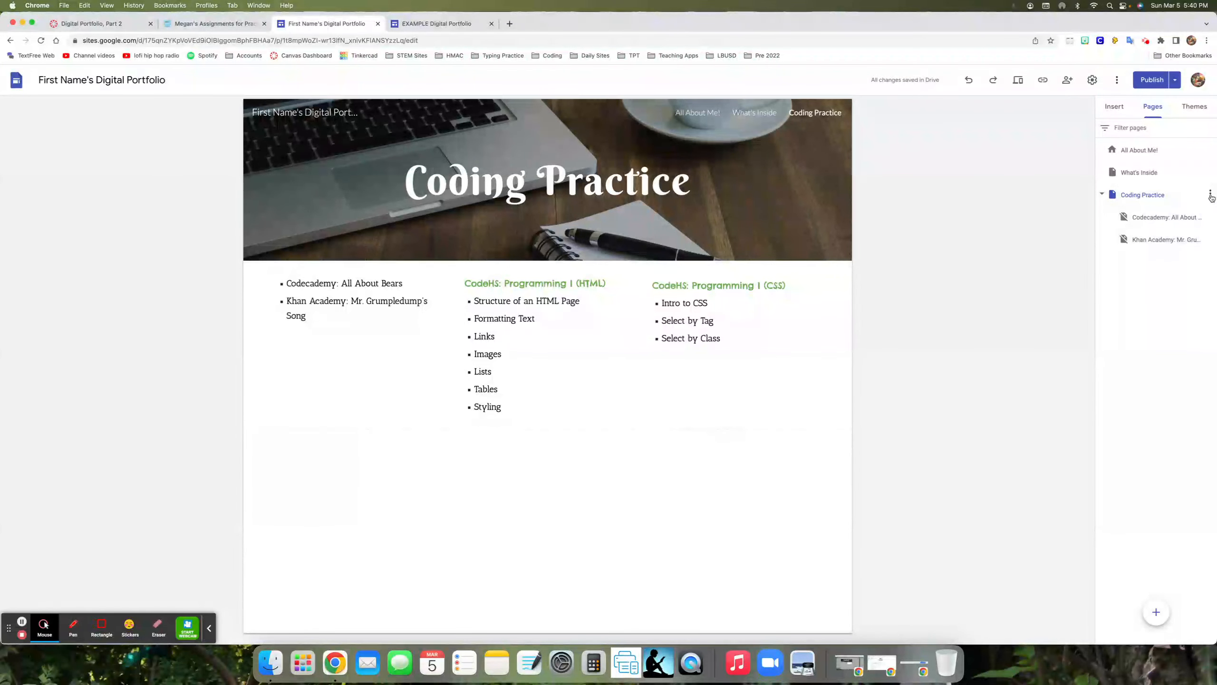
{"action": "left_click", "coordinate": [1210, 195]}
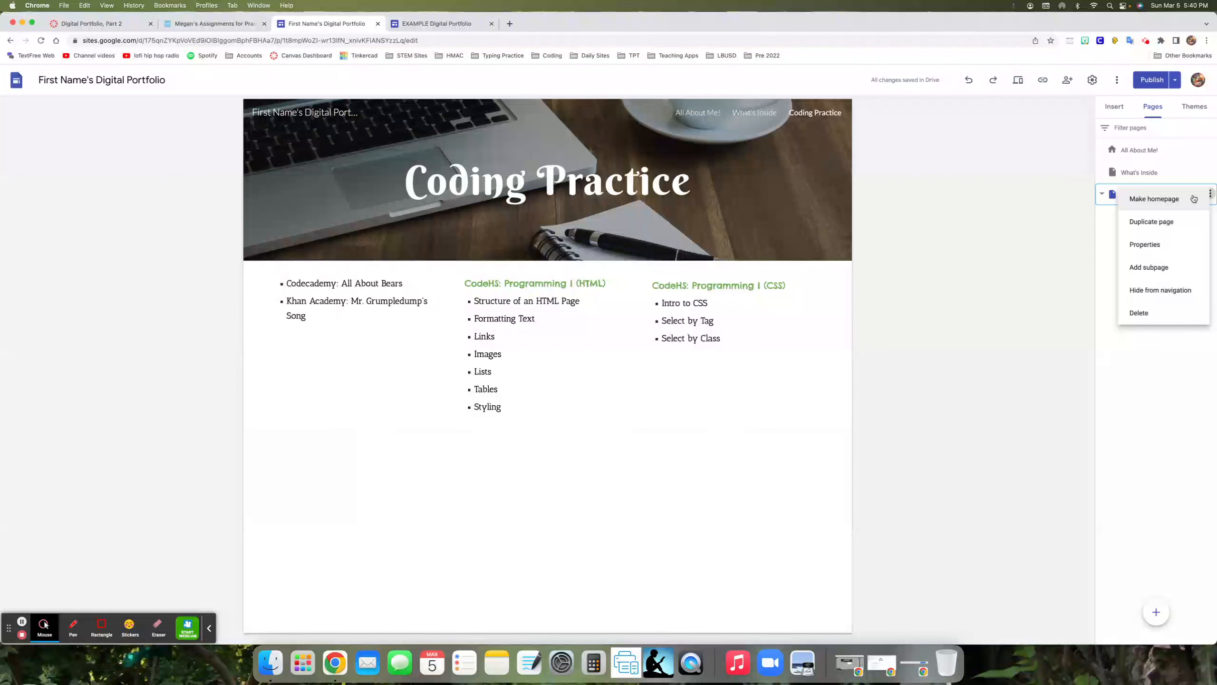
{"action": "left_click", "coordinate": [1169, 268]}
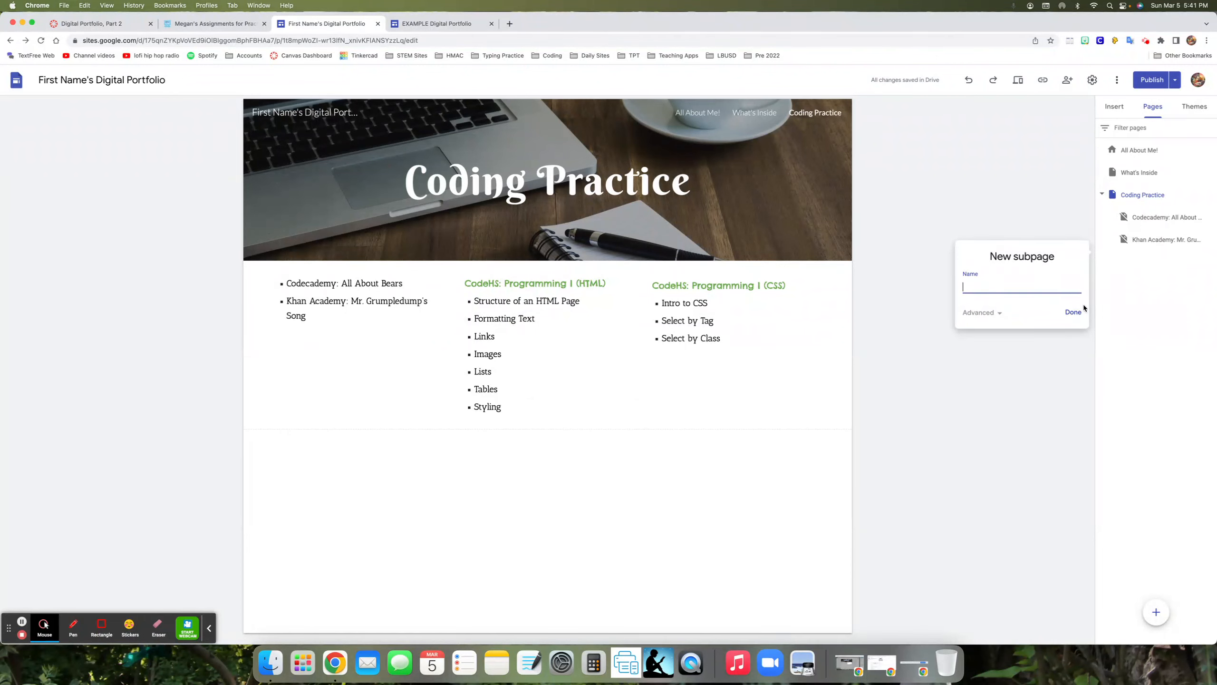
{"action": "type", "text": "Structure of an HTML Page"}
{"action": "left_click", "coordinate": [1073, 312]}
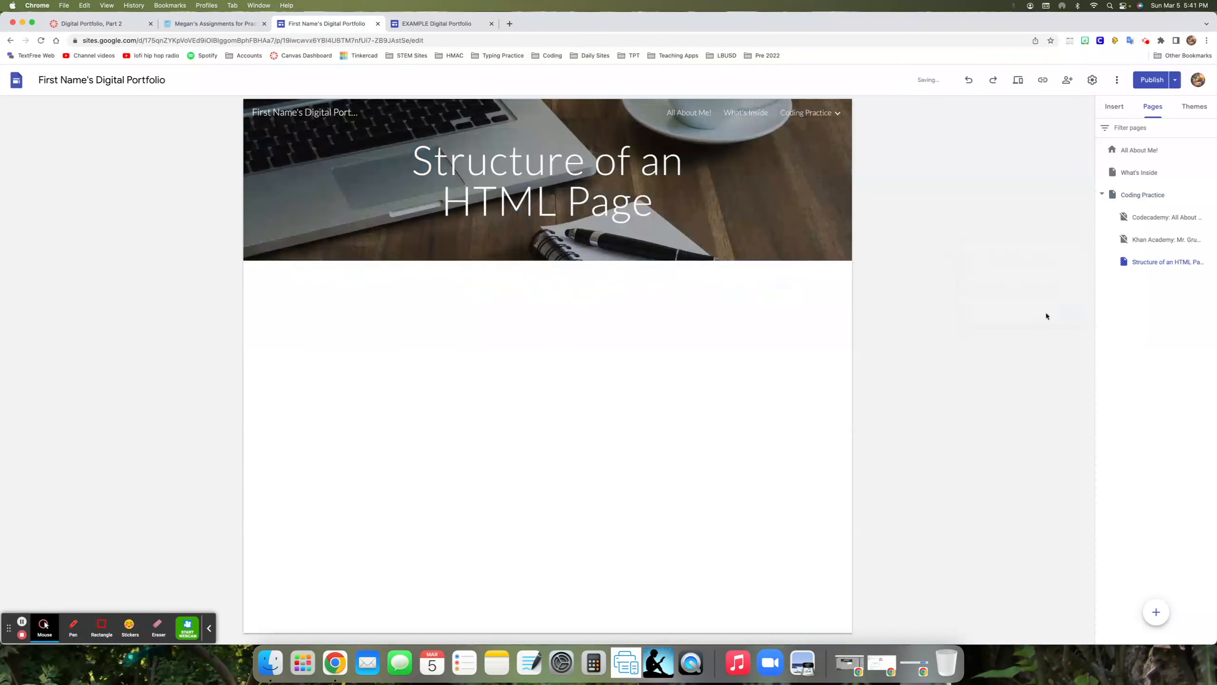
Step: Set the "Structure of an HTML Page" title's font to Berkshire Swash and hide that page from navigation
{"action": "left_click", "coordinate": [667, 206]}
{"action": "triple_click", "coordinate": [667, 206]}
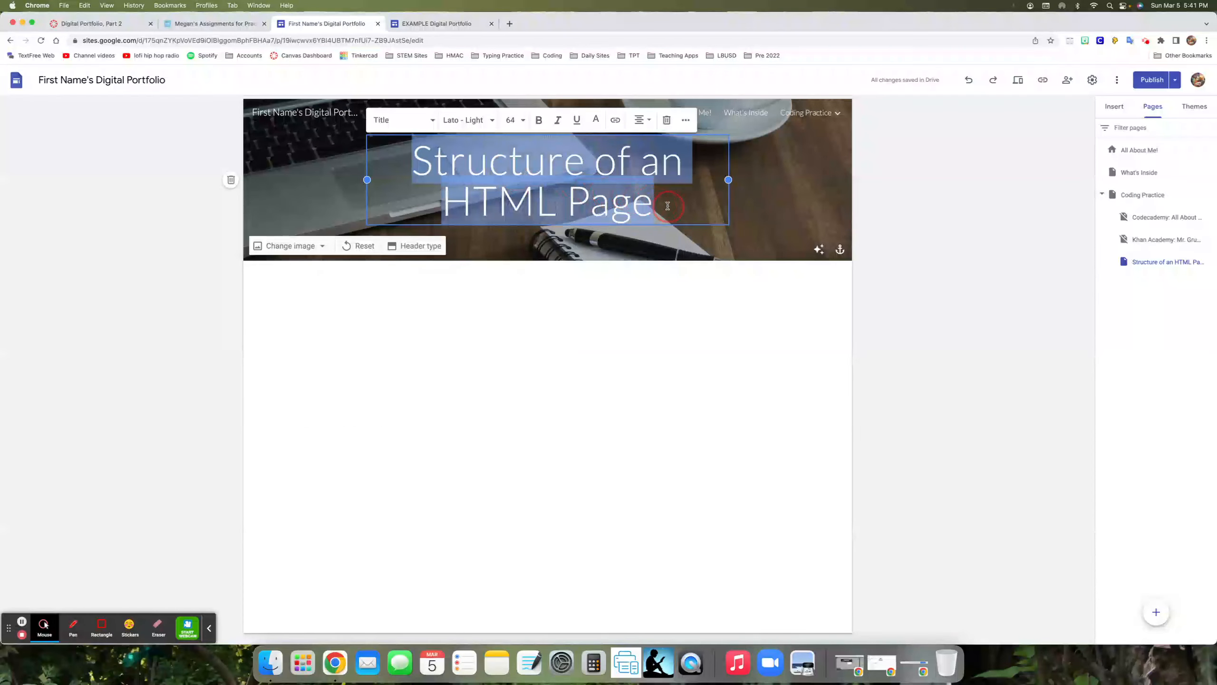
{"action": "left_click", "coordinate": [468, 123]}
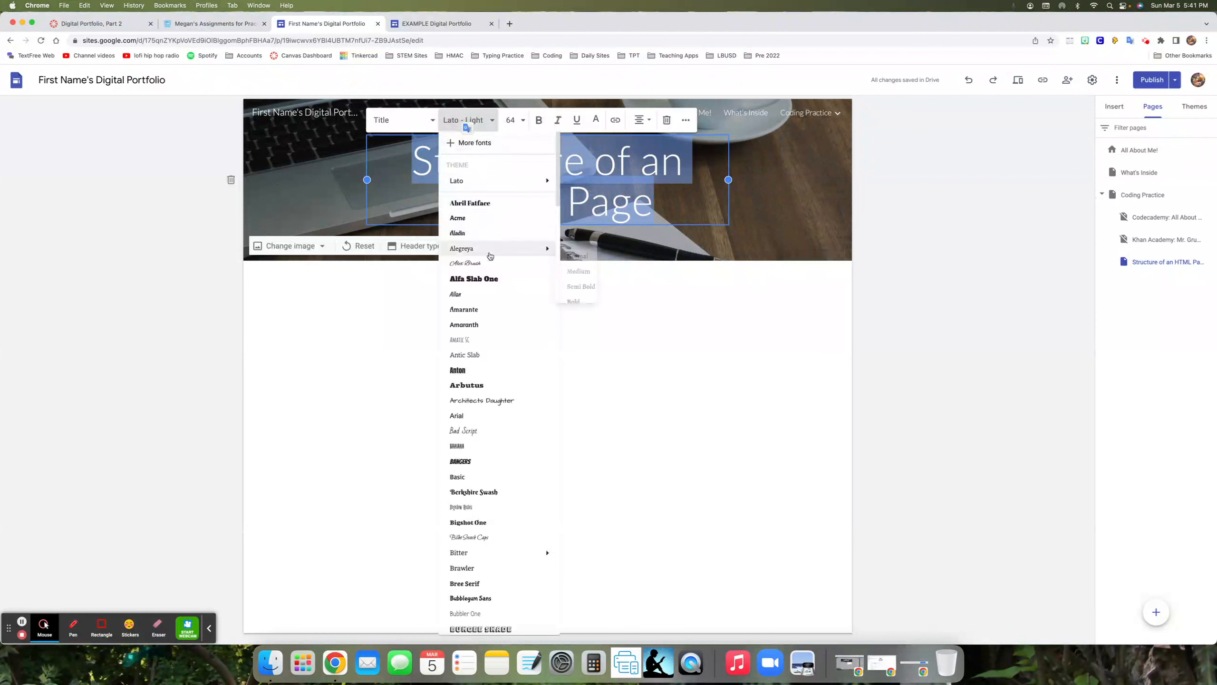
{"action": "left_click", "coordinate": [508, 491]}
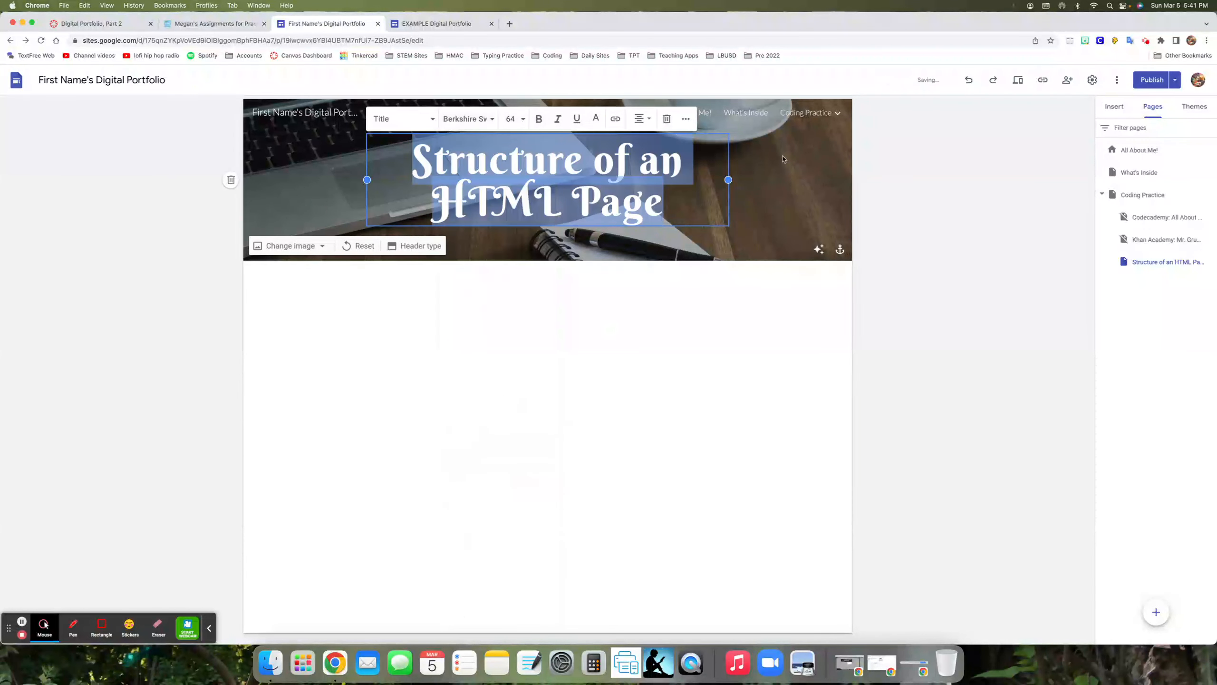
{"action": "left_click", "coordinate": [1211, 262]}
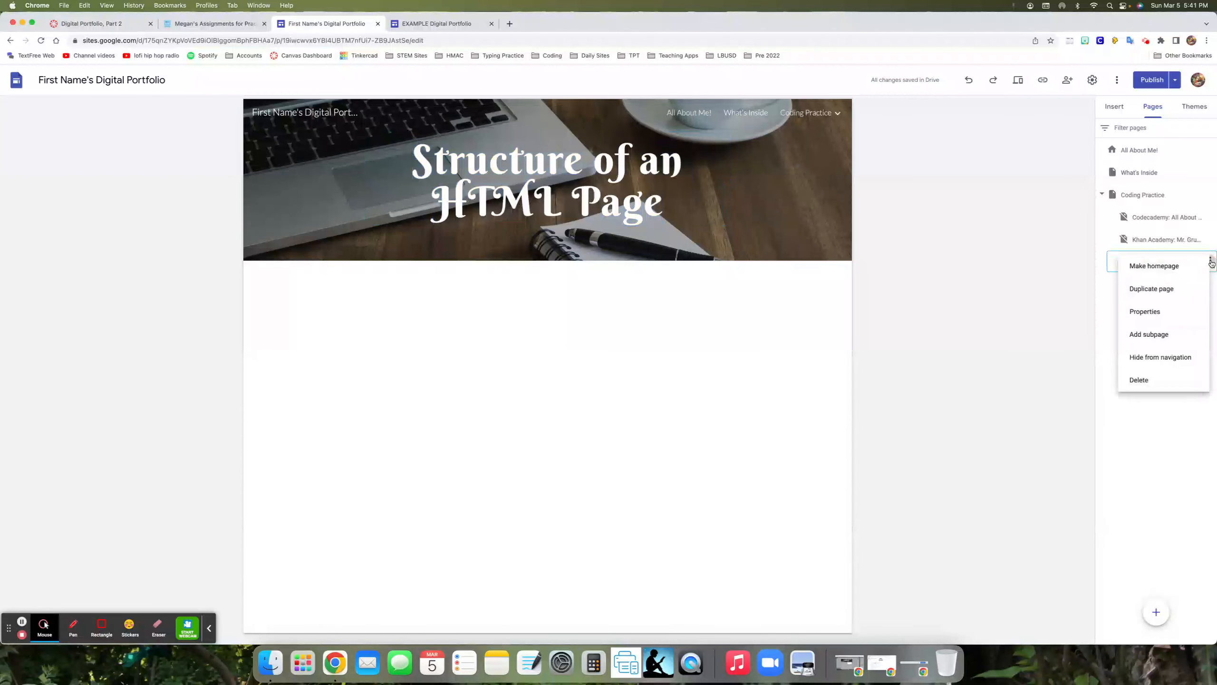
{"action": "left_click", "coordinate": [1173, 357]}
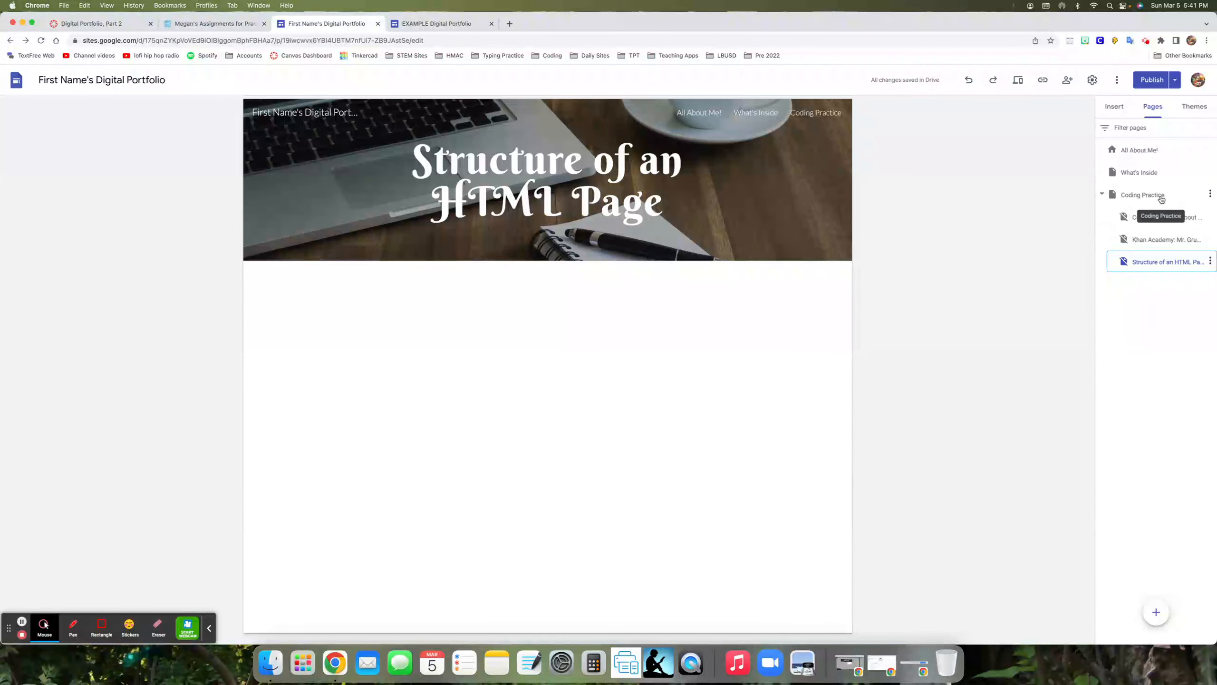
Step: Add a subpage named "Formatting Text" under the Coding Practice page and hide it from navigation
{"action": "left_click", "coordinate": [1138, 198]}
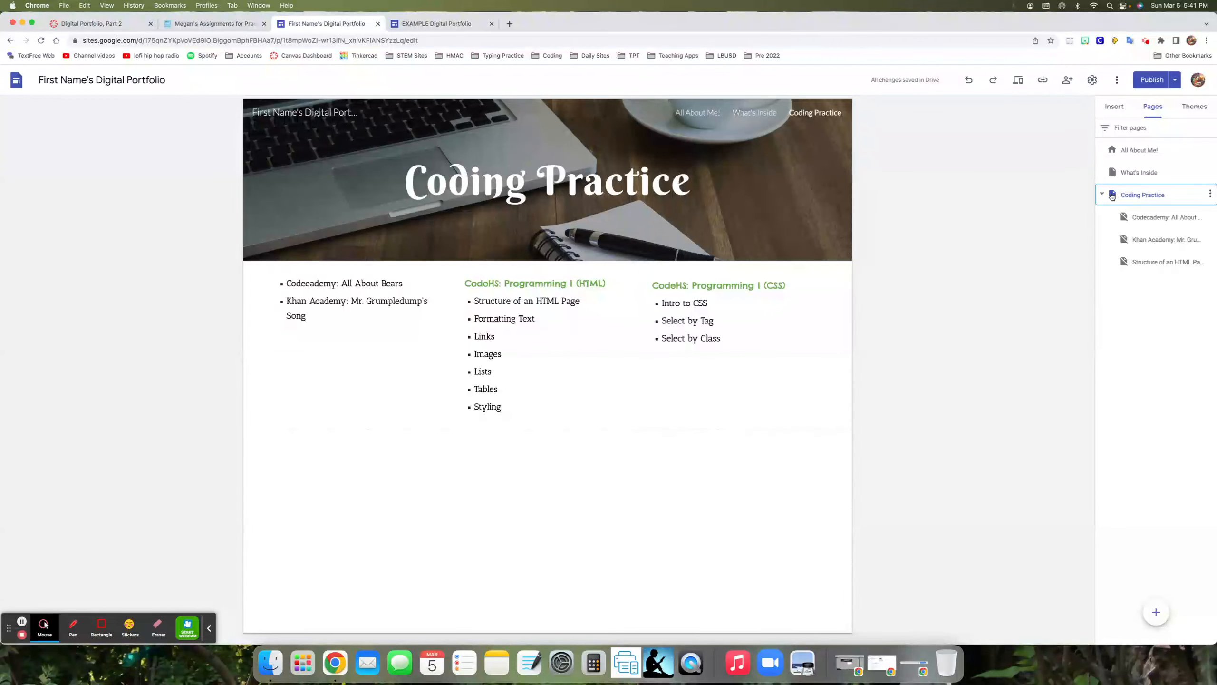
{"action": "left_click", "coordinate": [1210, 194]}
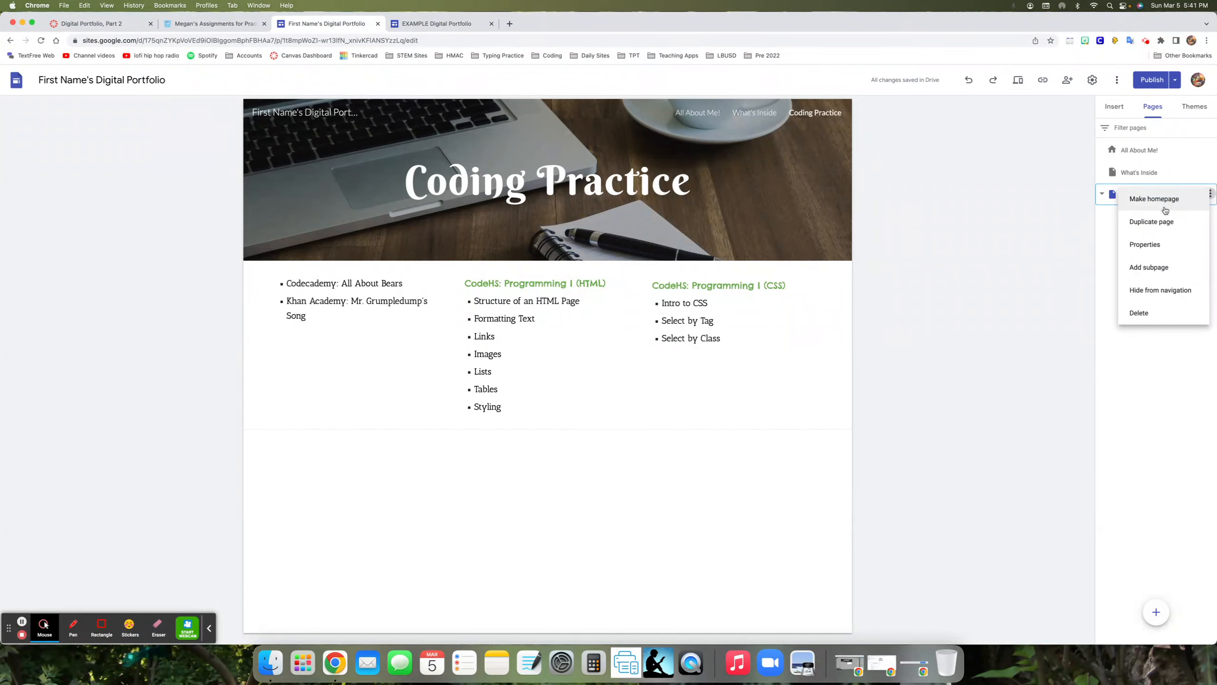
{"action": "left_click", "coordinate": [1161, 269]}
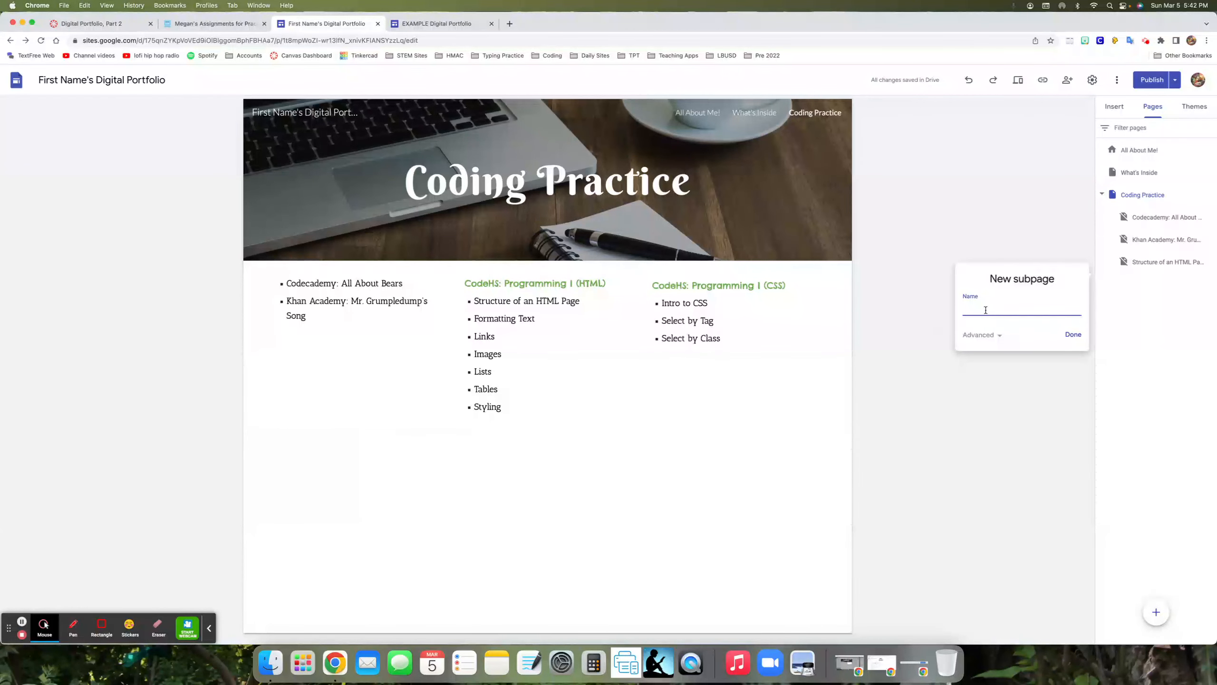
{"action": "type", "text": "Formatting Text"}
{"action": "left_click", "coordinate": [1072, 335]}
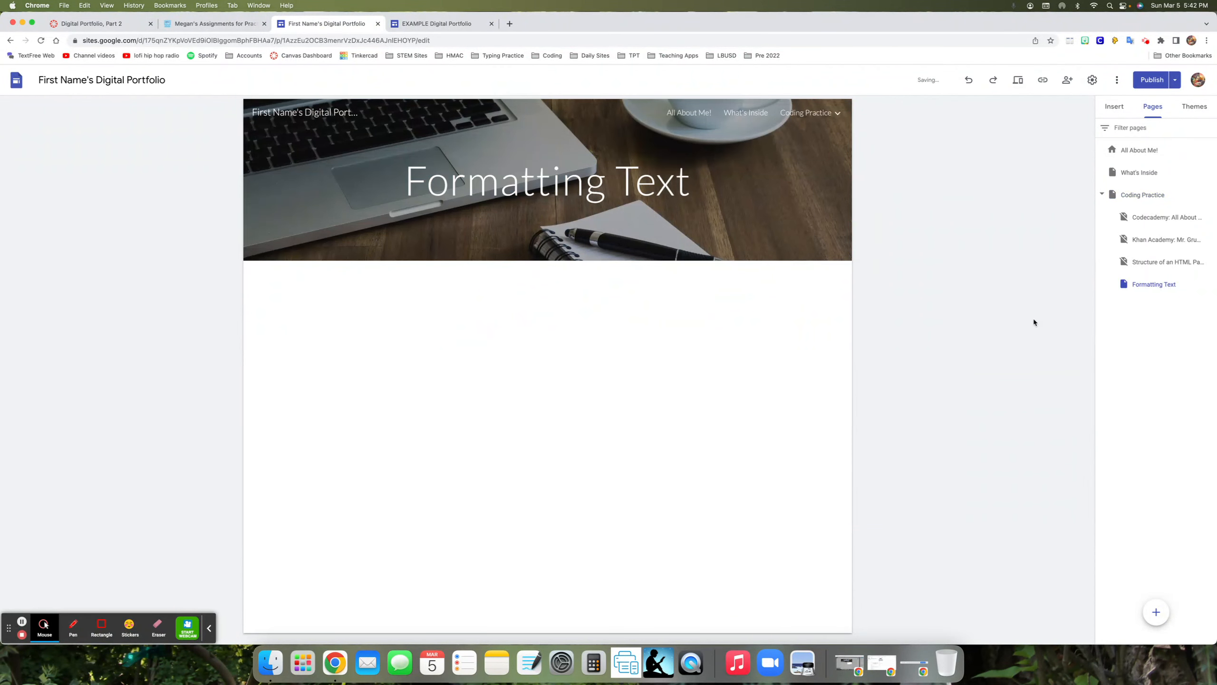
{"action": "left_click", "coordinate": [1210, 283]}
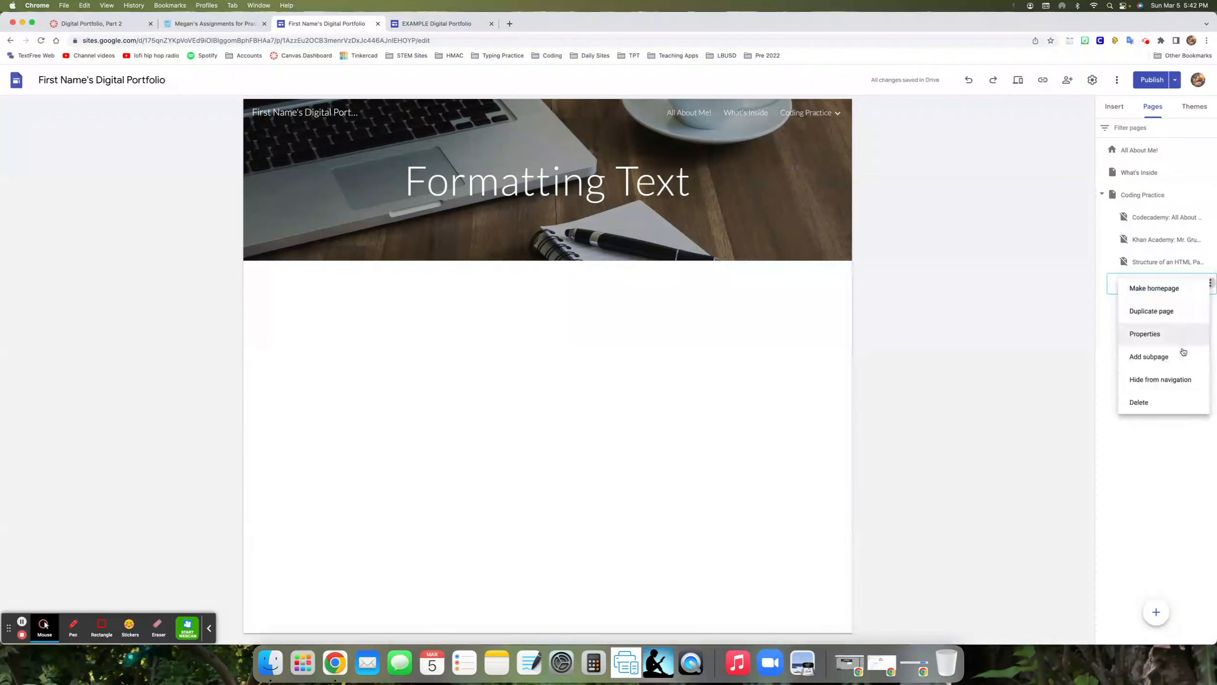
{"action": "left_click", "coordinate": [1175, 380]}
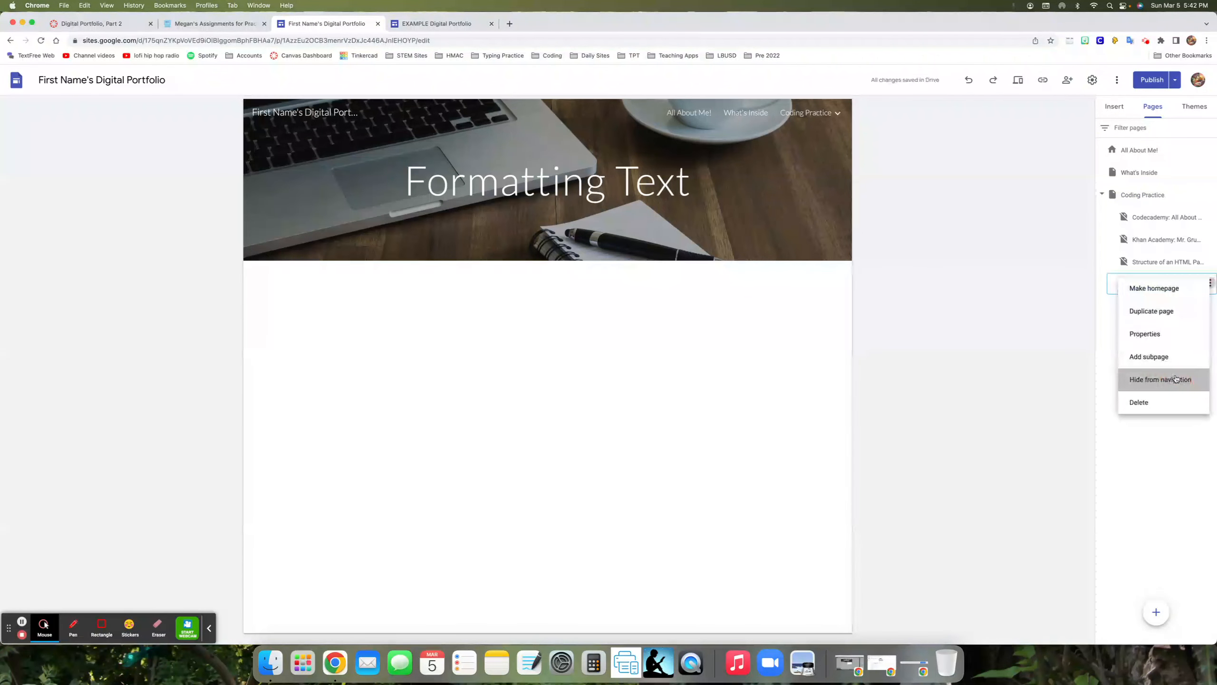
Step: Set the Formatting Text page title's font to Berkshire Swash and publish the site
{"action": "left_click", "coordinate": [600, 183]}
{"action": "triple_click", "coordinate": [600, 183]}
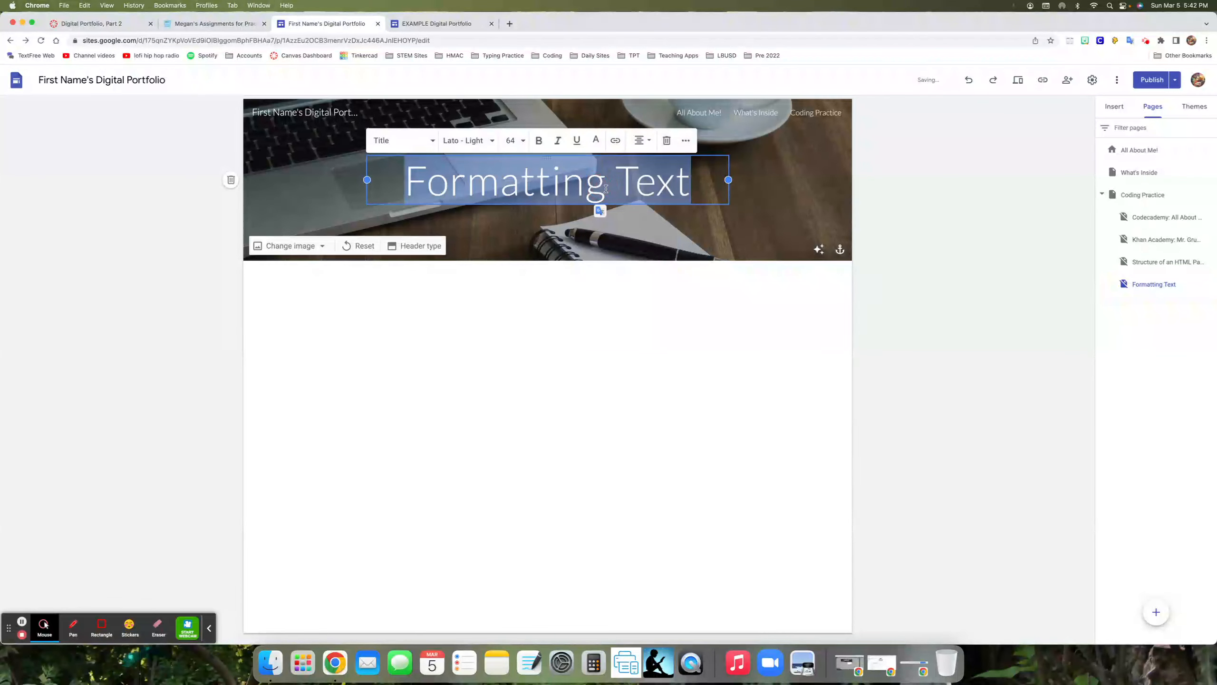
{"action": "left_click", "coordinate": [472, 145]}
{"action": "left_click", "coordinate": [508, 511]}
{"action": "left_click", "coordinate": [742, 340]}
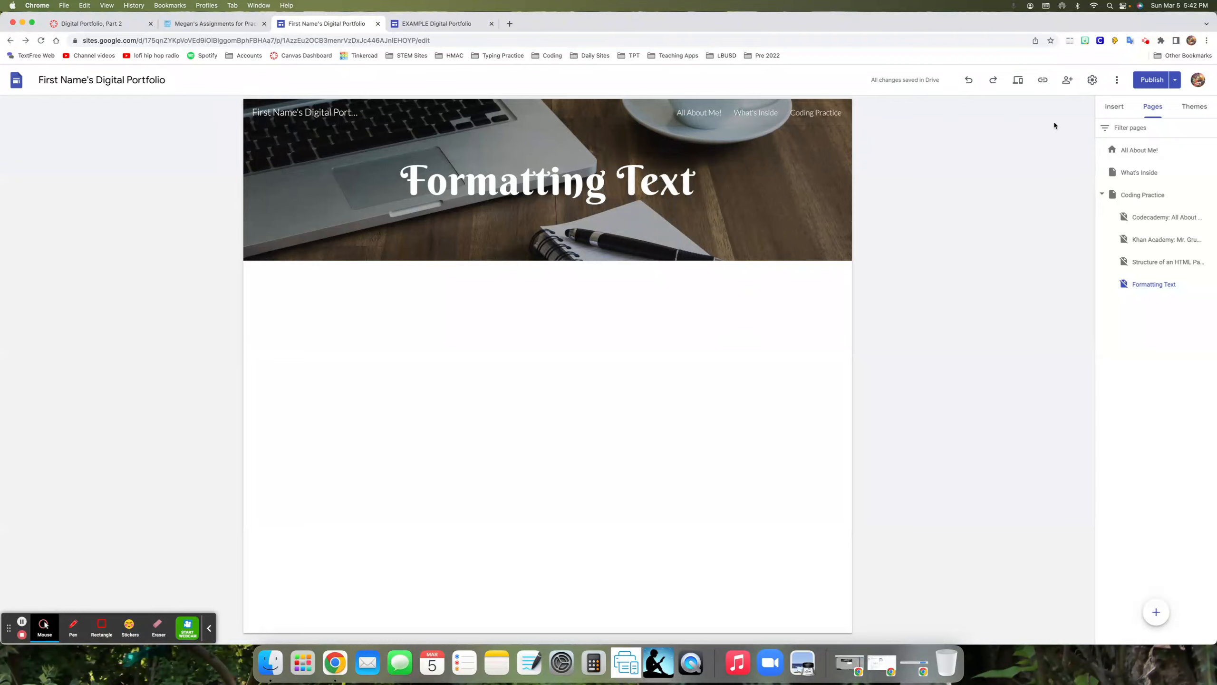
{"action": "left_click", "coordinate": [1148, 81]}
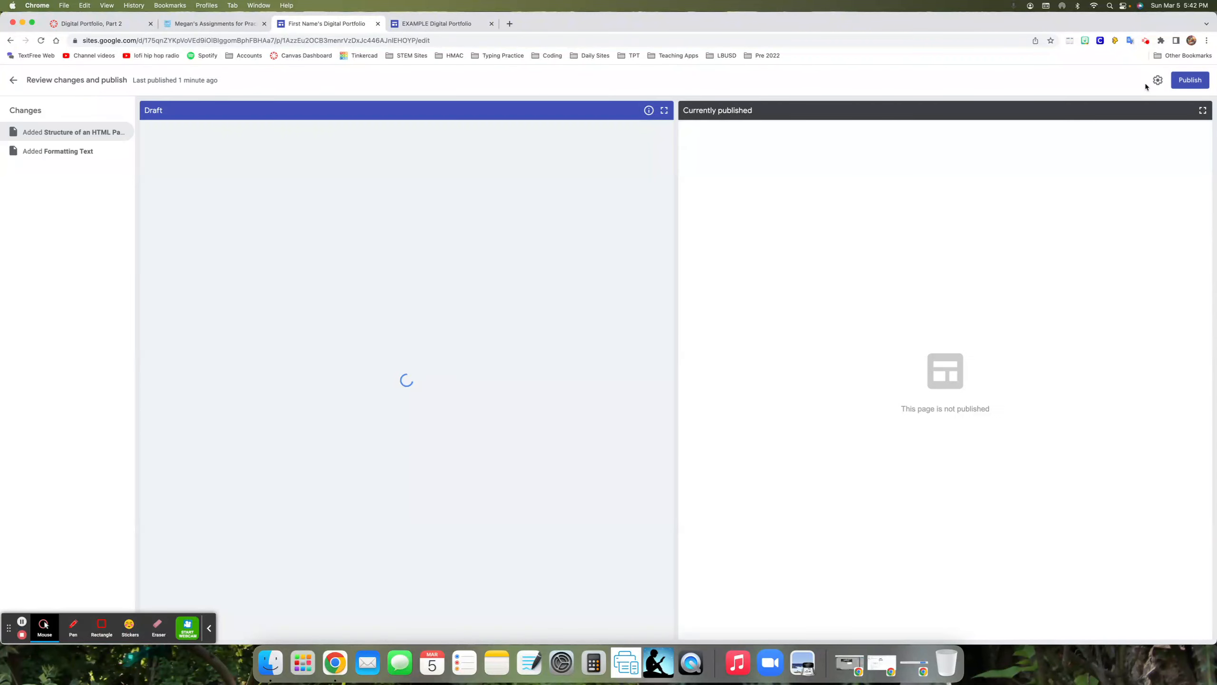
{"action": "left_click", "coordinate": [1201, 88]}
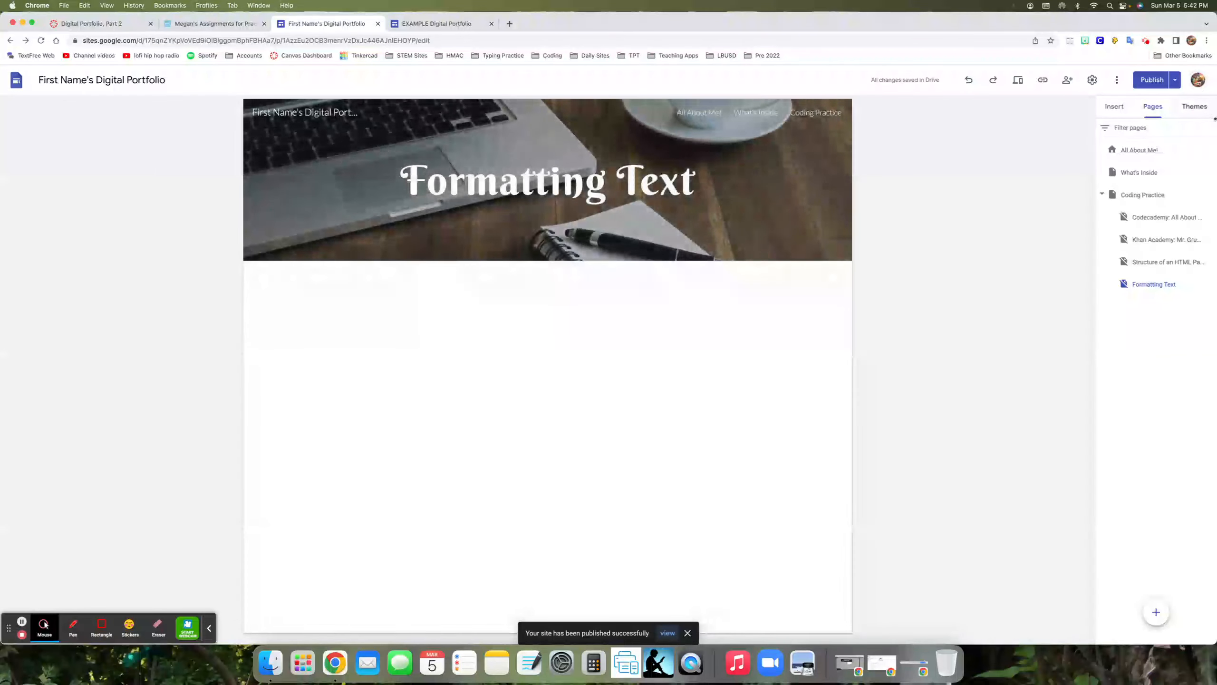
Step: Add a subpage named "Links" under the Coding Practice page
{"action": "left_click", "coordinate": [1155, 196]}
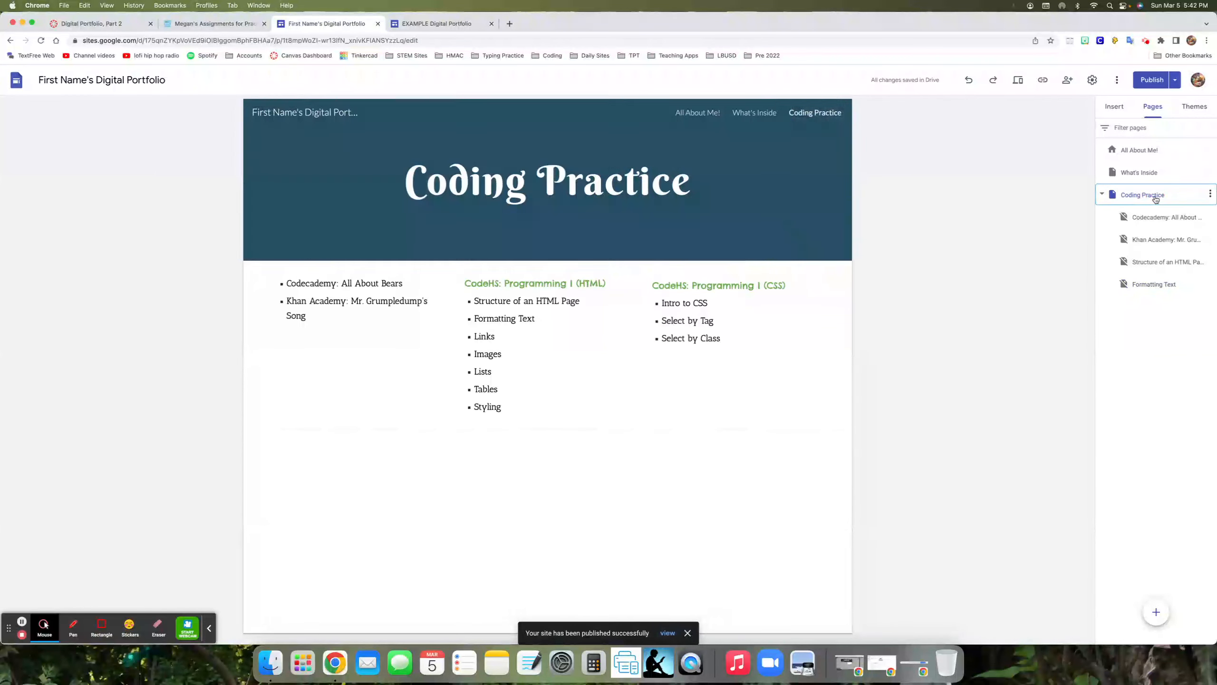
{"action": "left_click", "coordinate": [1211, 195]}
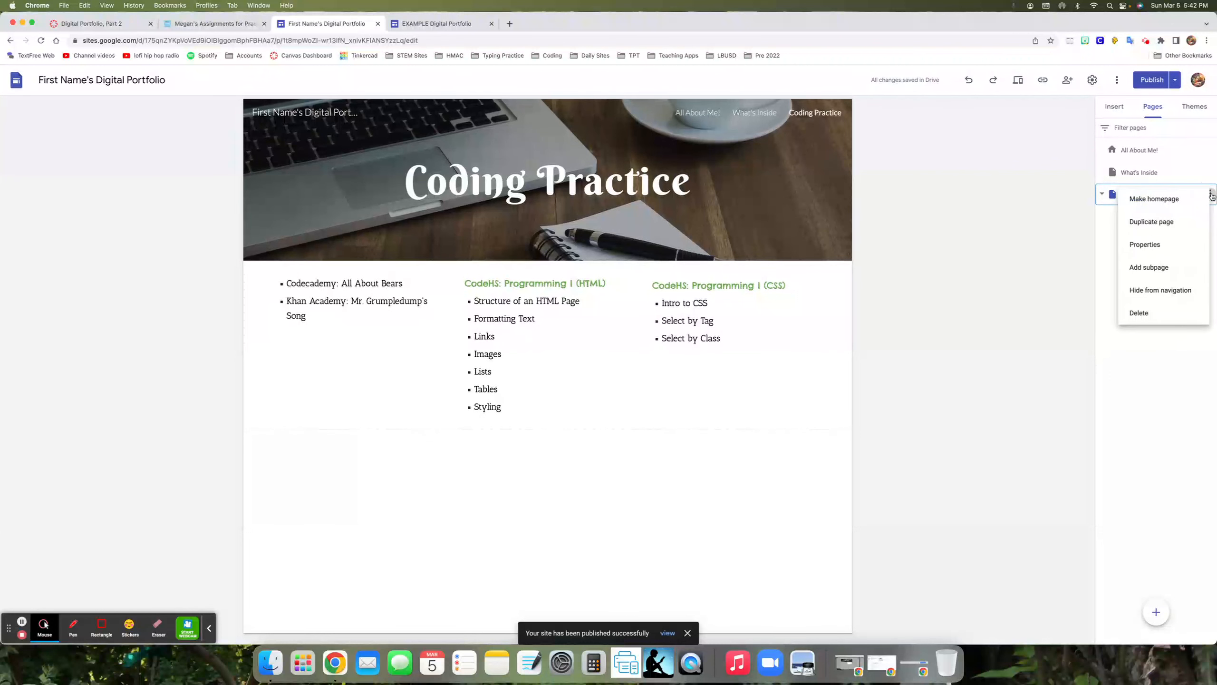
{"action": "left_click", "coordinate": [1163, 268]}
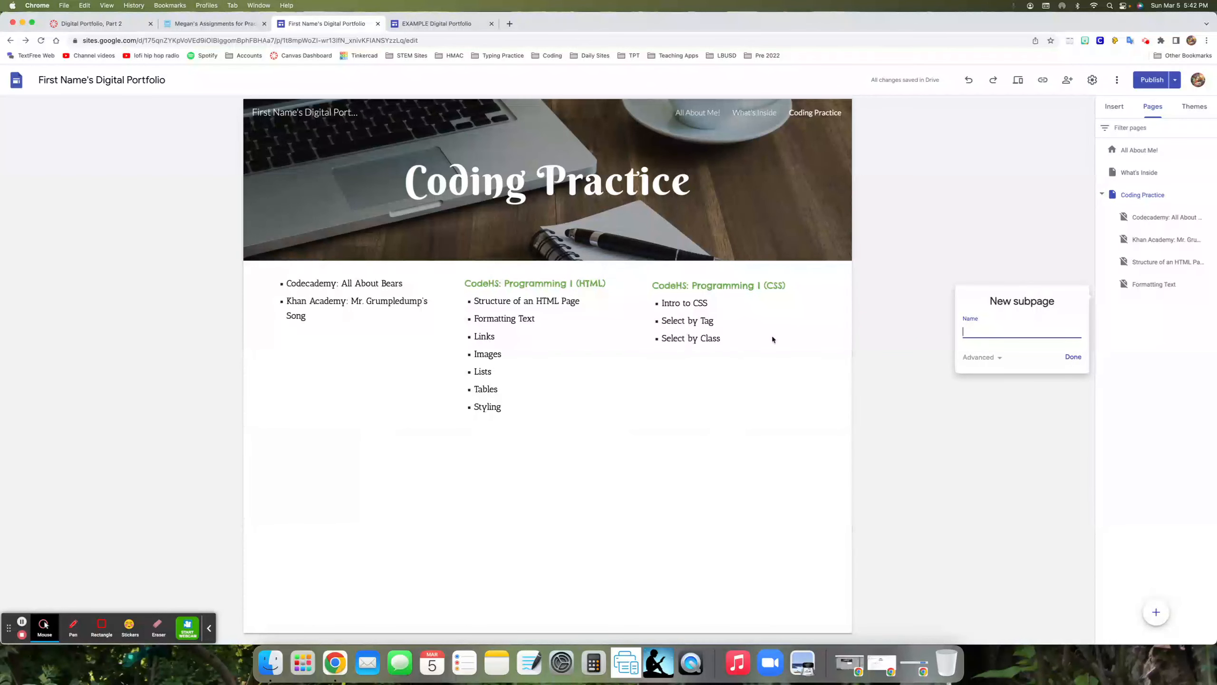
{"action": "left_click", "coordinate": [1073, 356]}
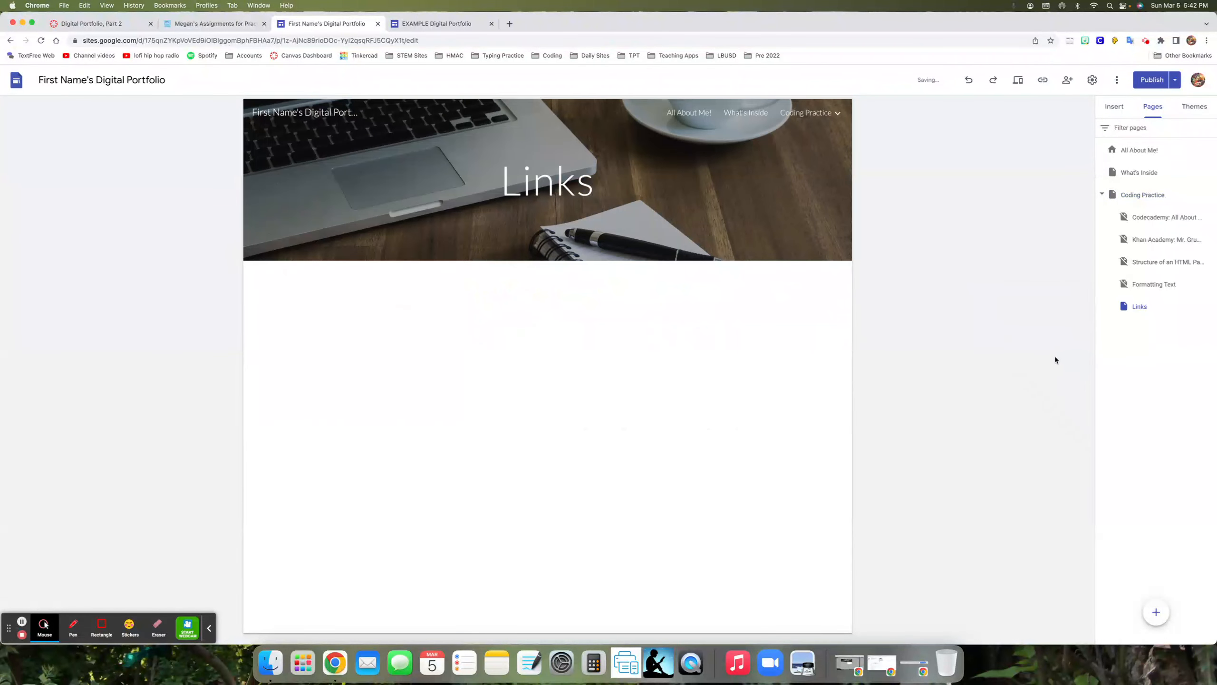
Step: Set the Links page title's font to Berkshire Swash
{"action": "double_click", "coordinate": [563, 189]}
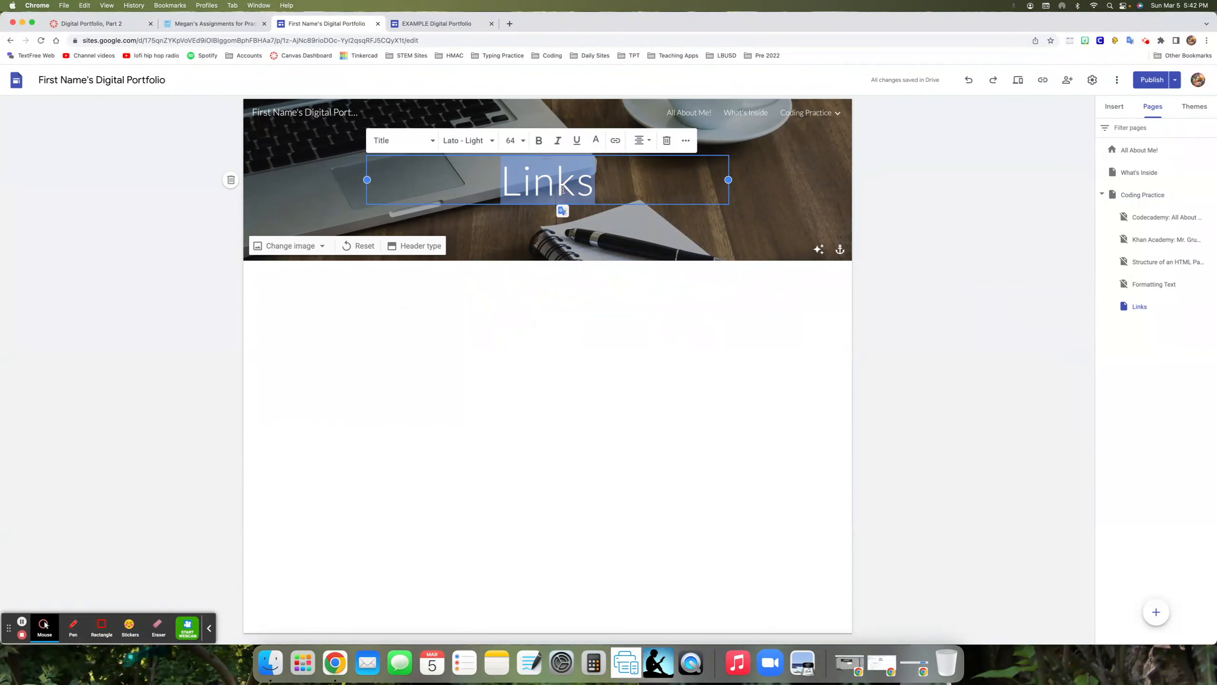
{"action": "left_click", "coordinate": [478, 141]}
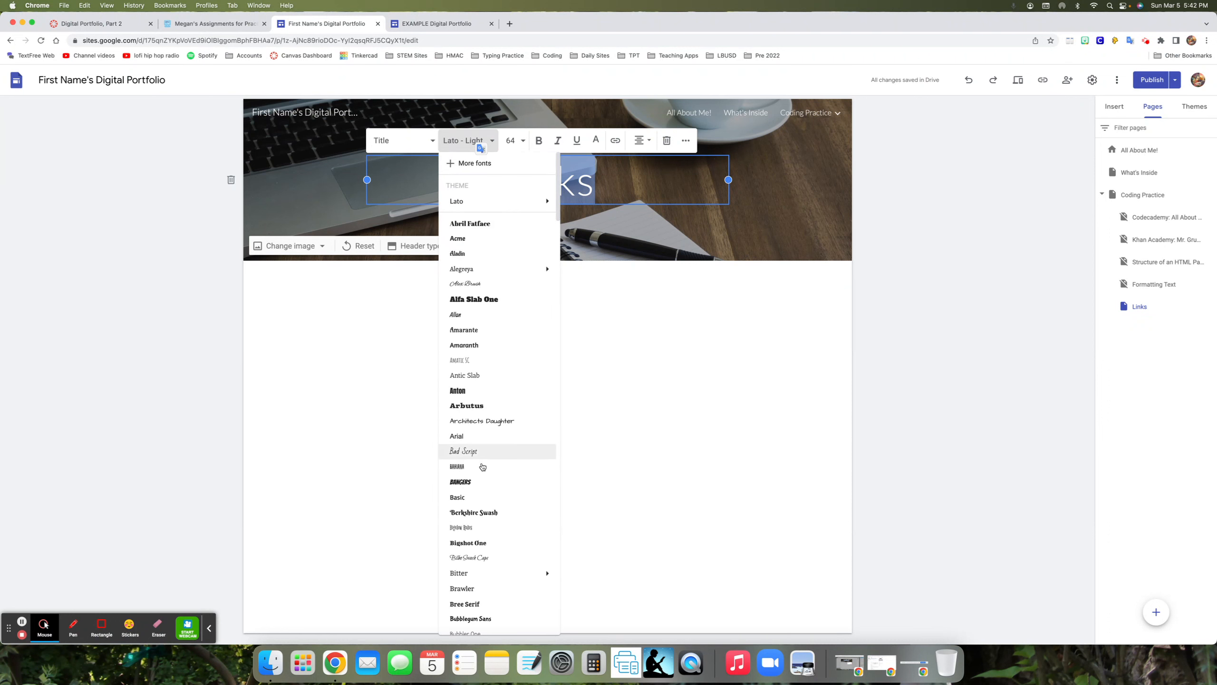
{"action": "left_click", "coordinate": [498, 512]}
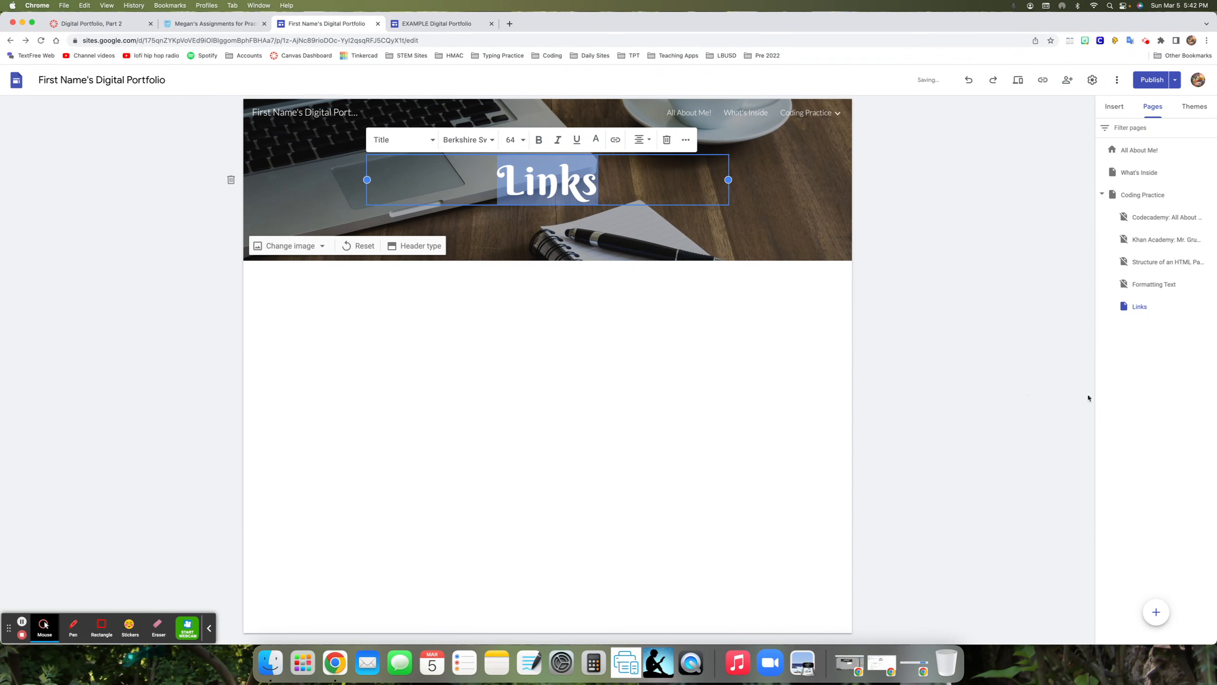
Step: Hide the Links page from navigation and publish the site with it
{"action": "left_click", "coordinate": [1211, 307]}
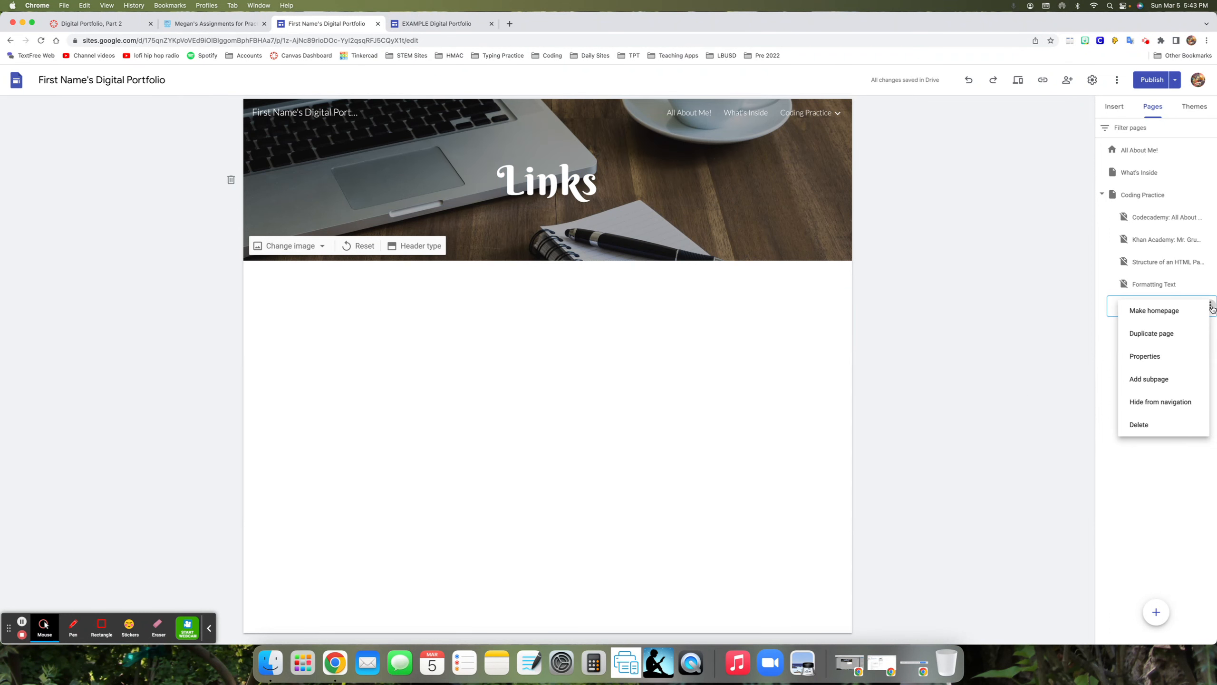
{"action": "left_click", "coordinate": [1165, 401]}
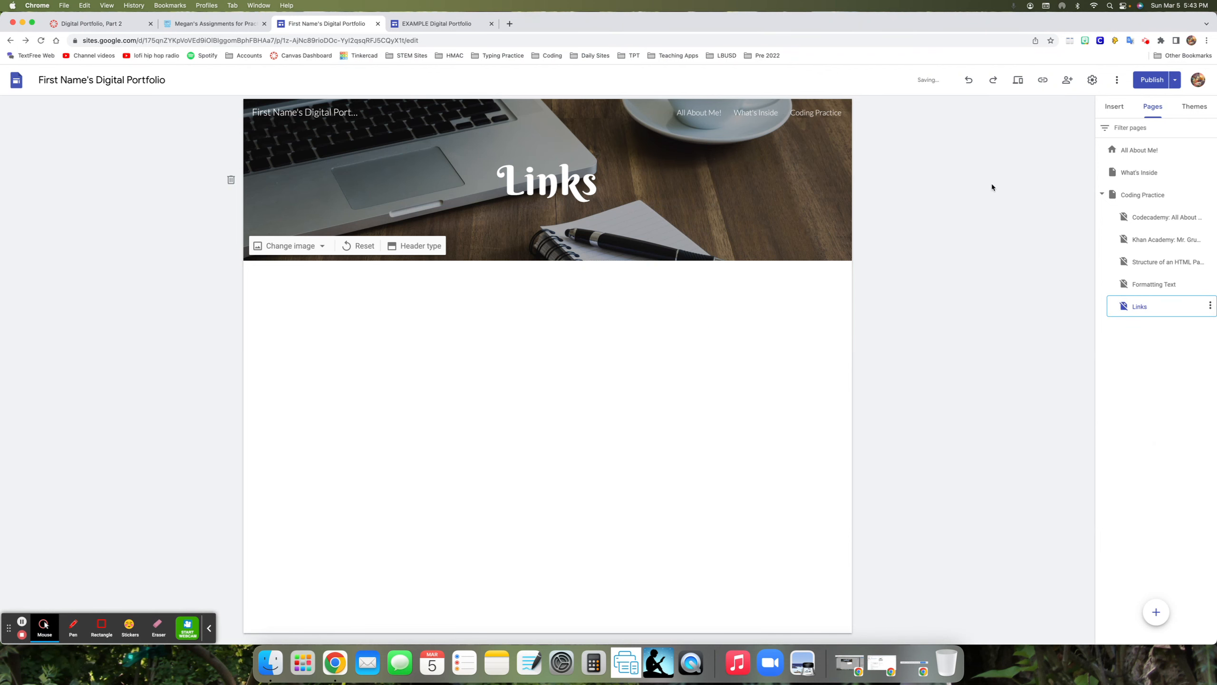
{"action": "left_click", "coordinate": [1155, 80]}
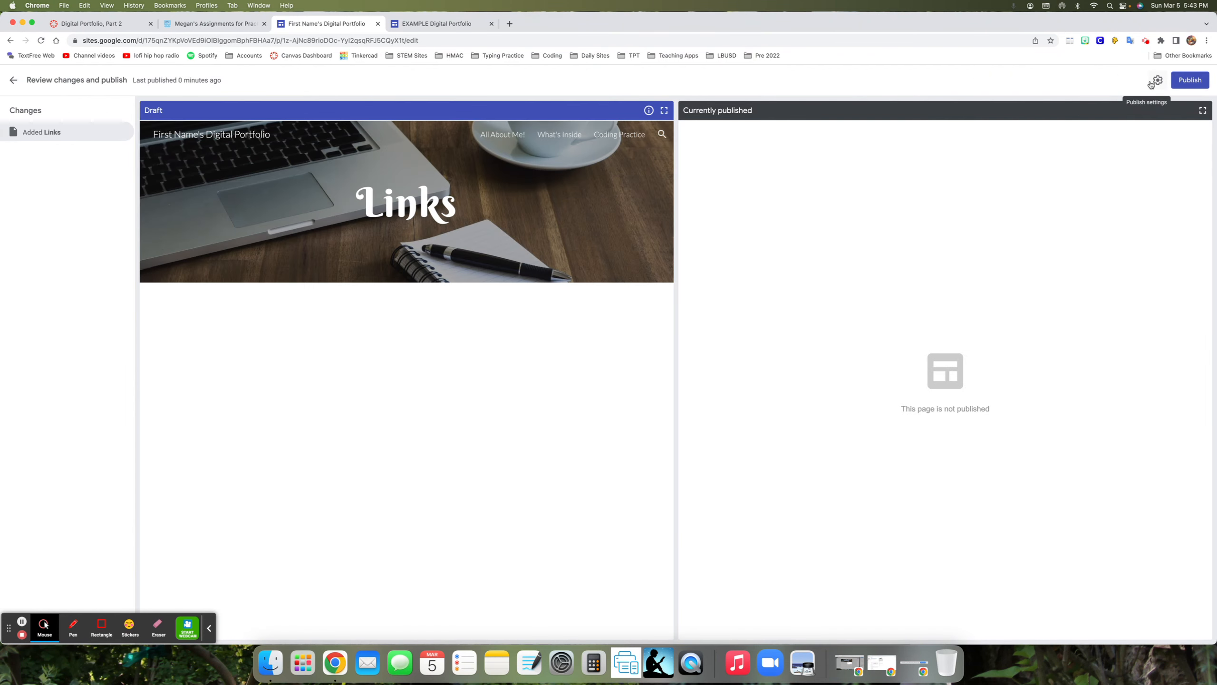
{"action": "left_click", "coordinate": [1190, 80]}
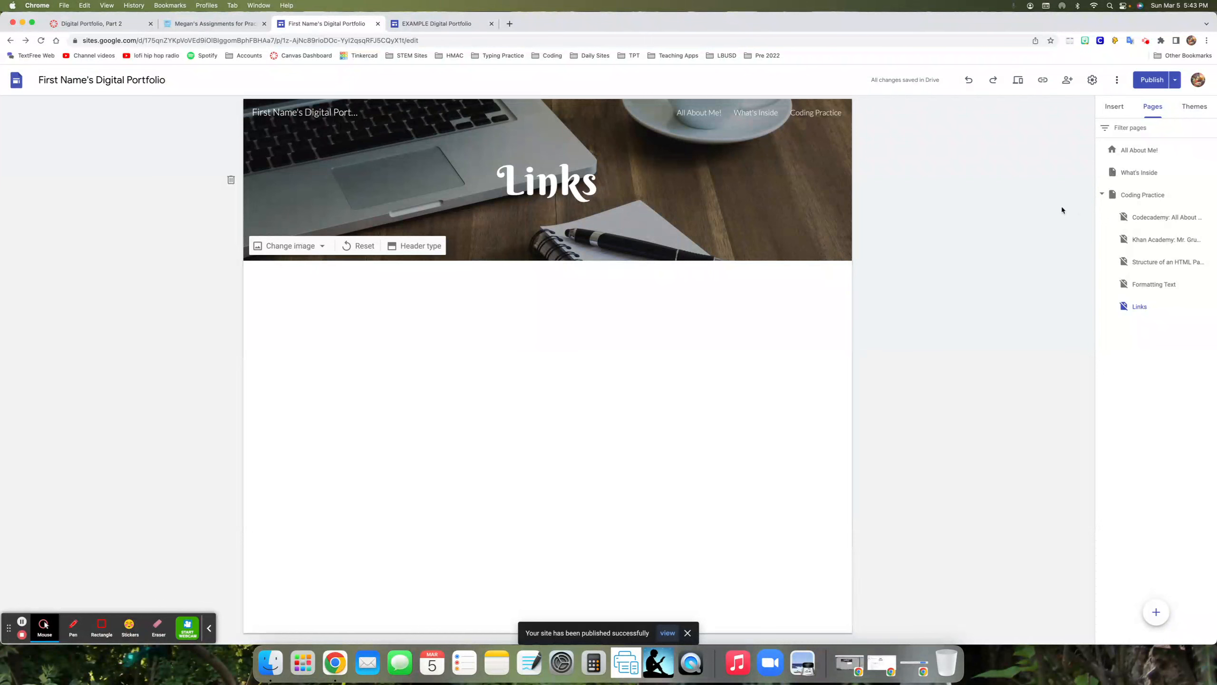
Step: Add a subpage named "Images" under the Coding Practice page
{"action": "left_click", "coordinate": [1143, 195]}
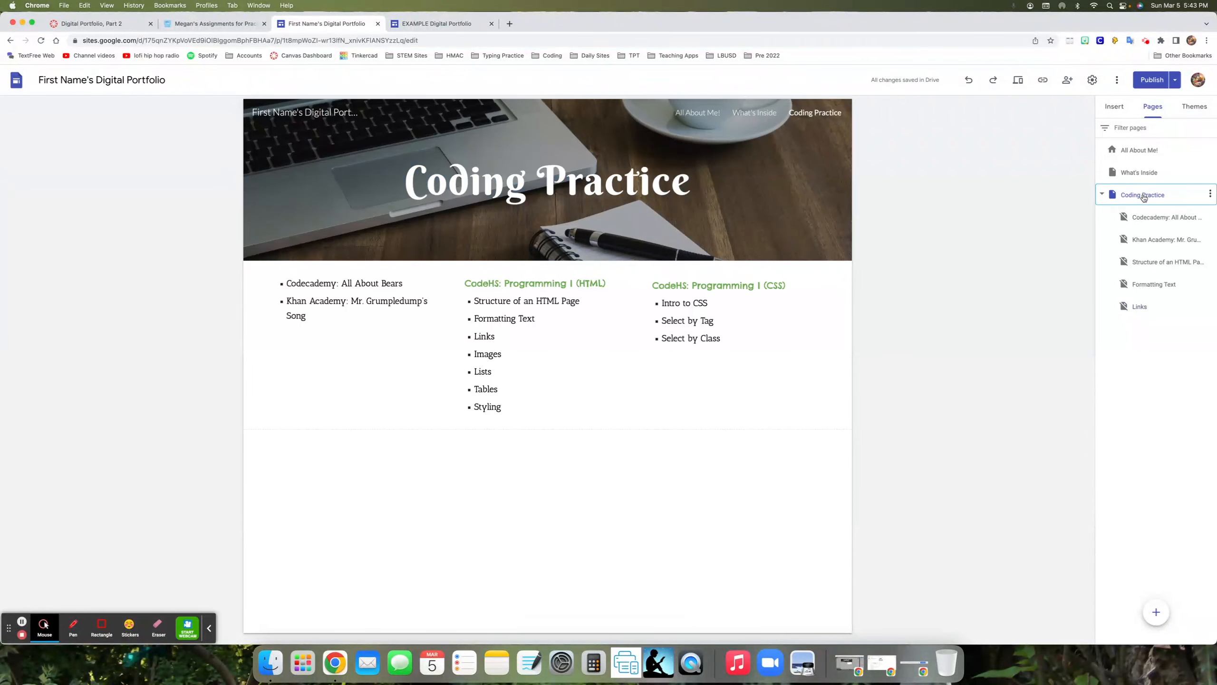
{"action": "left_click", "coordinate": [1211, 195]}
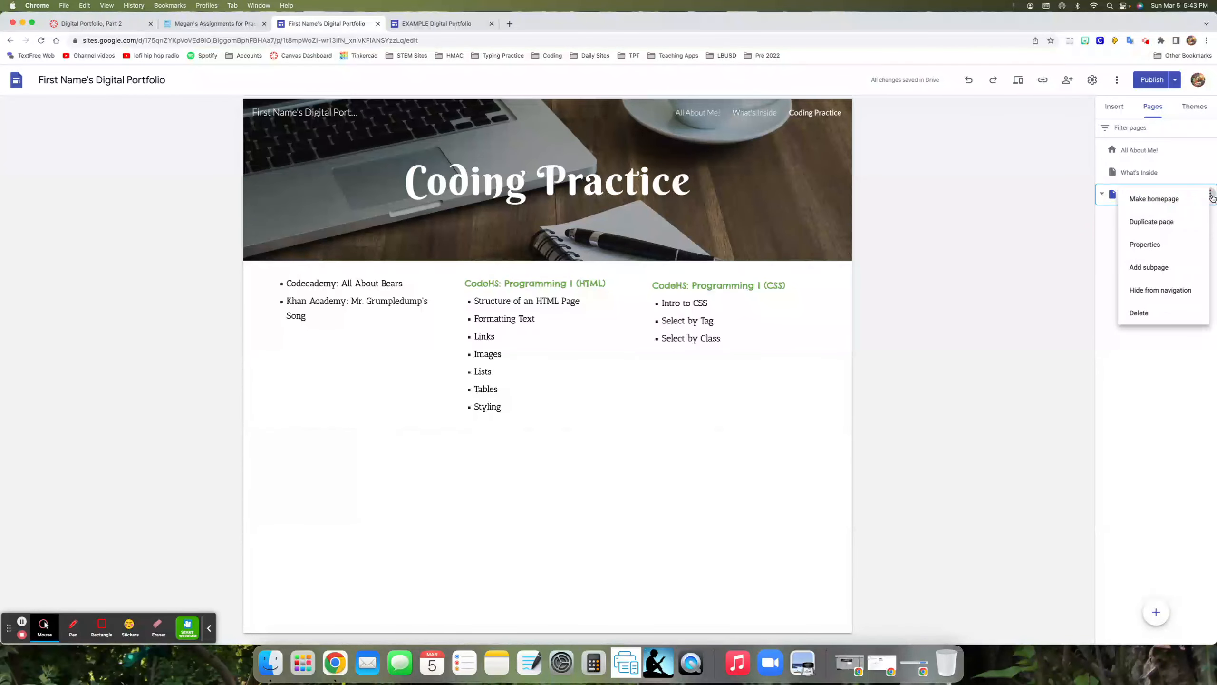
{"action": "left_click", "coordinate": [1149, 268]}
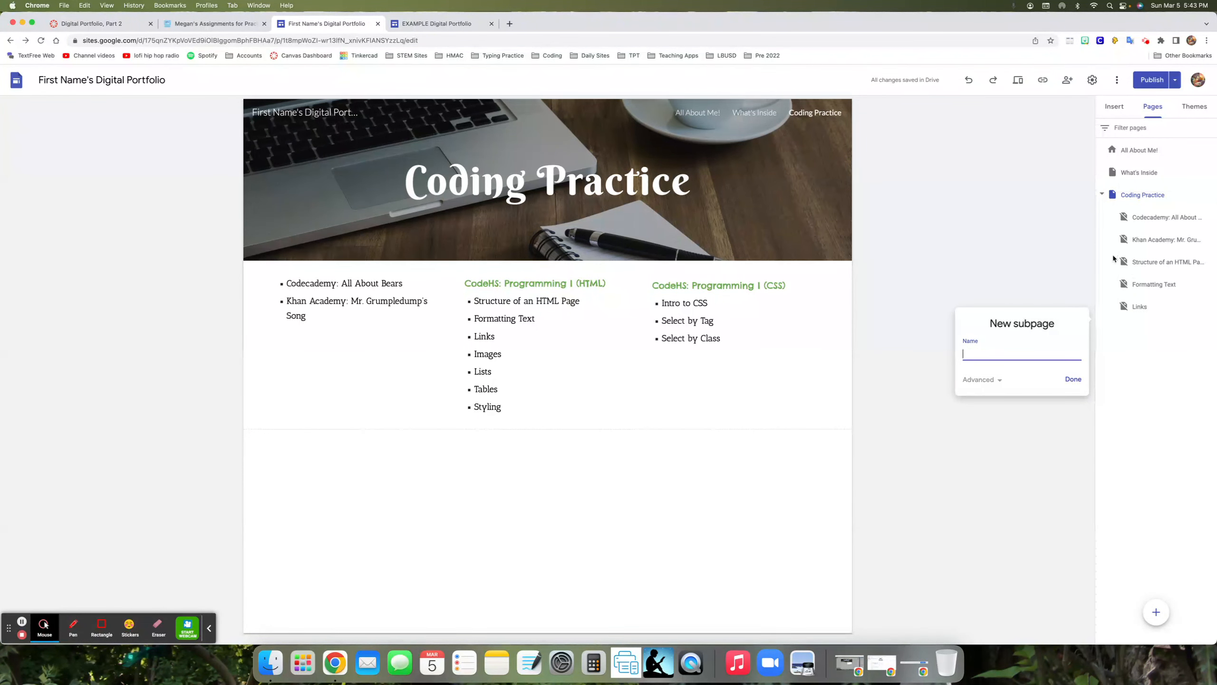
{"action": "type", "text": "Images"}
{"action": "key", "text": "Return"}
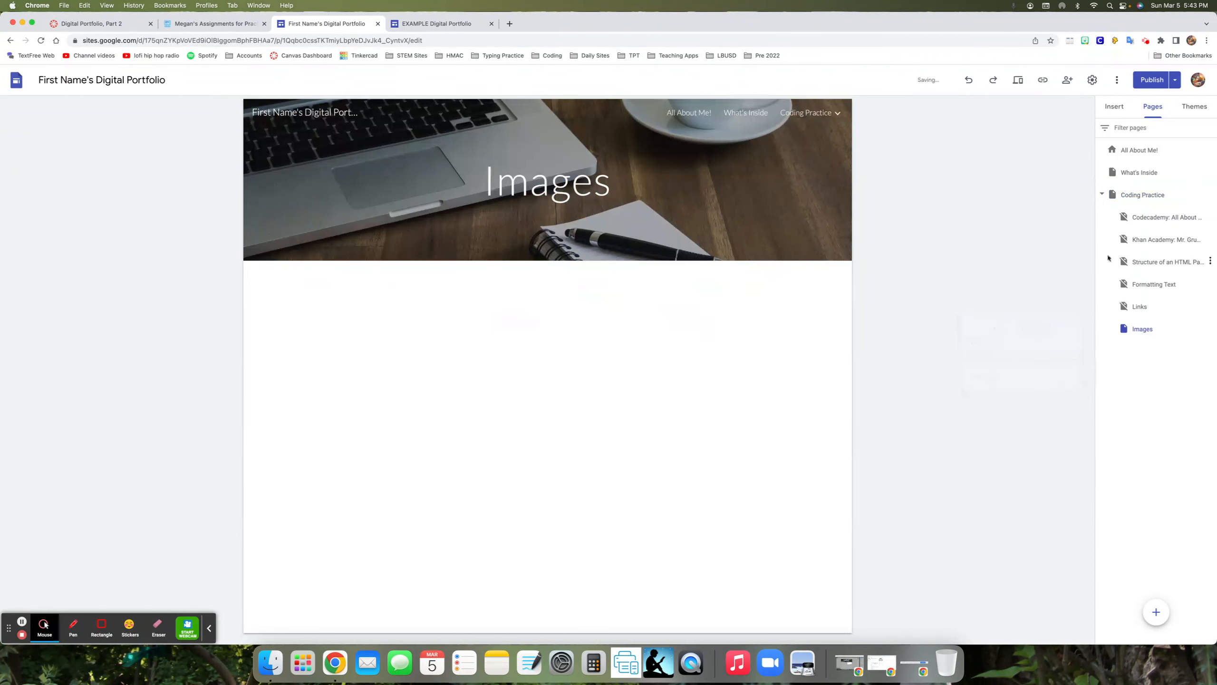
Step: Set the Images page title's font to Berkshire Swash and hide the page from navigation
{"action": "double_click", "coordinate": [516, 191]}
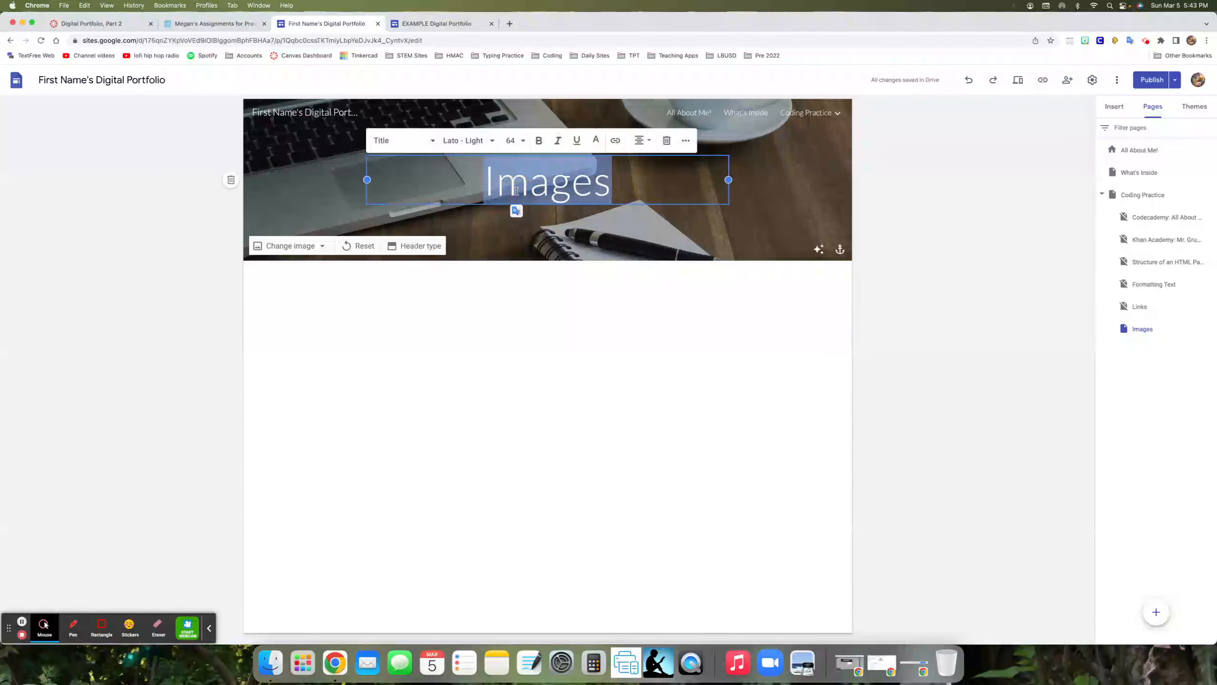
{"action": "left_click", "coordinate": [467, 140]}
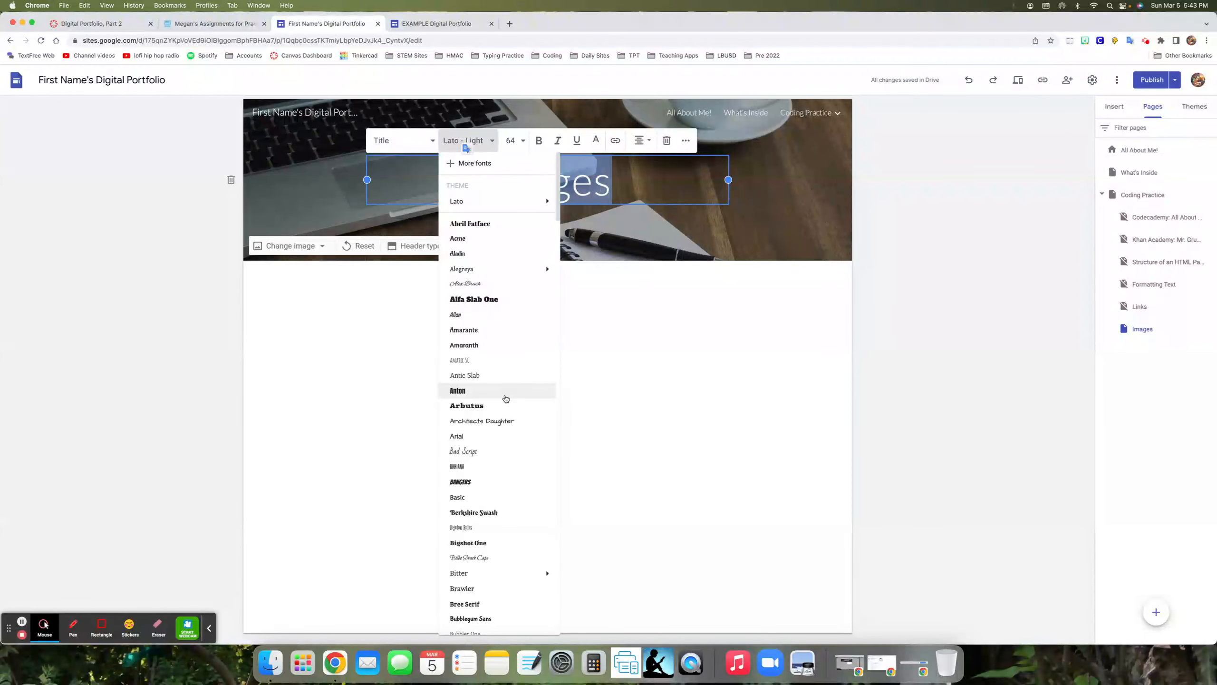
{"action": "left_click", "coordinate": [501, 513]}
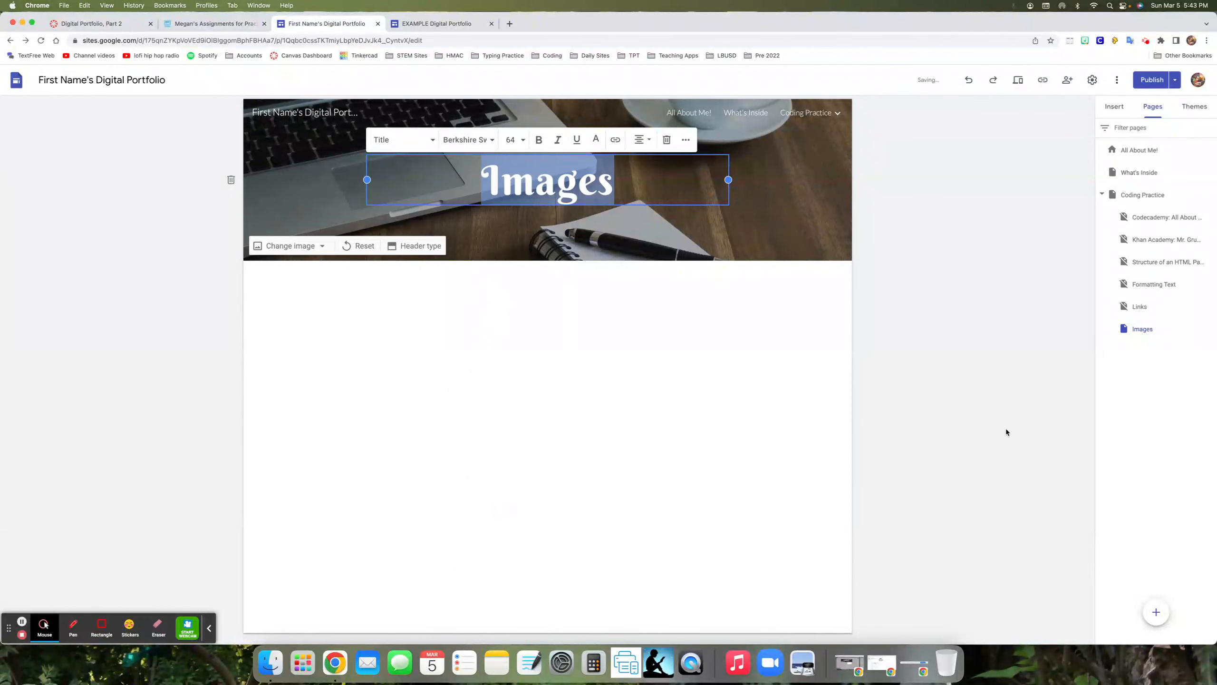
{"action": "left_click", "coordinate": [1209, 328]}
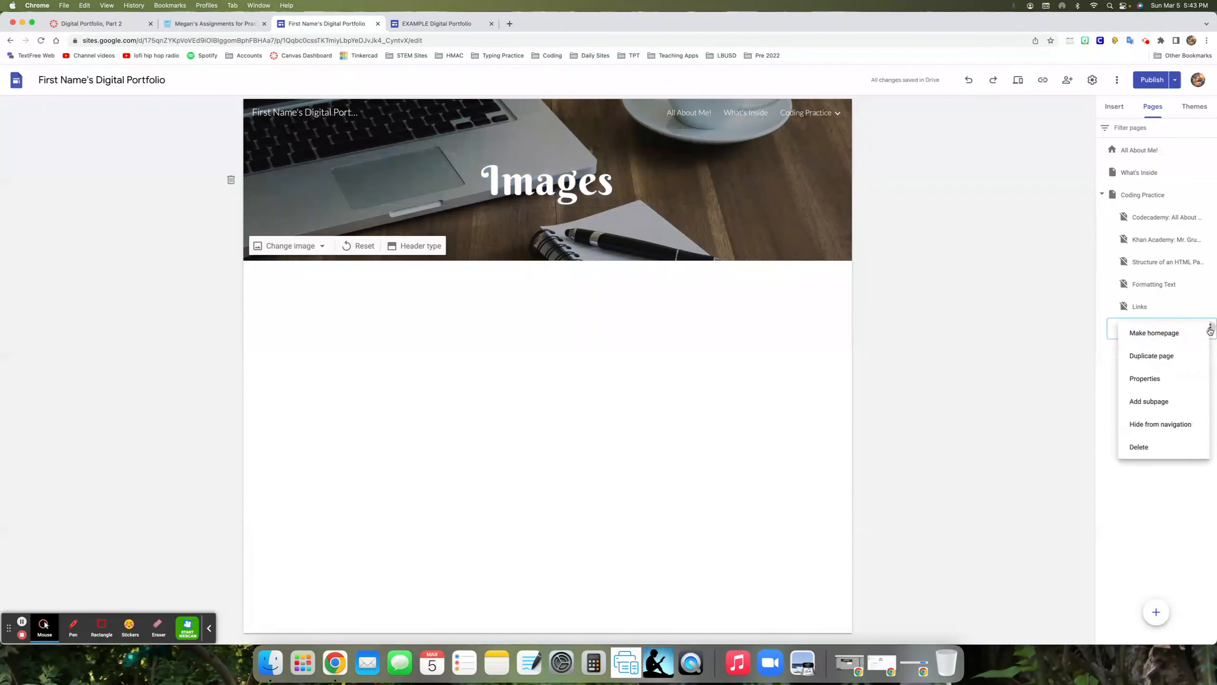
{"action": "left_click", "coordinate": [1179, 424]}
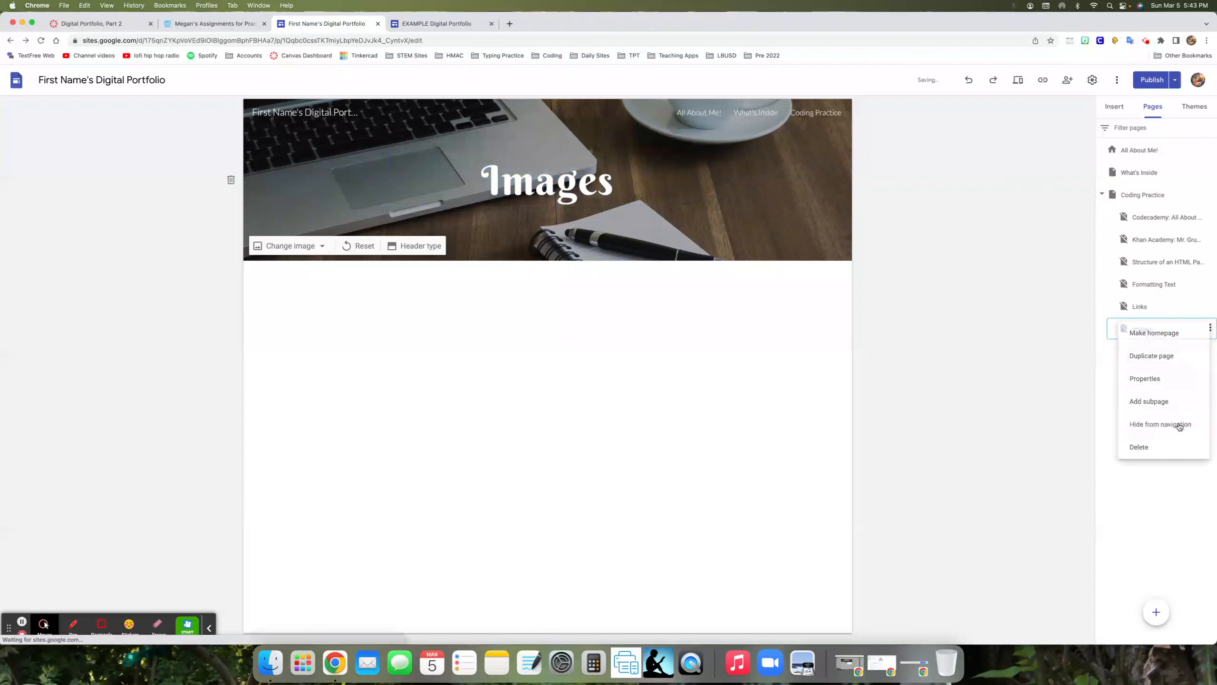
Step: Publish the site with the new Images page
{"action": "left_click", "coordinate": [1151, 79]}
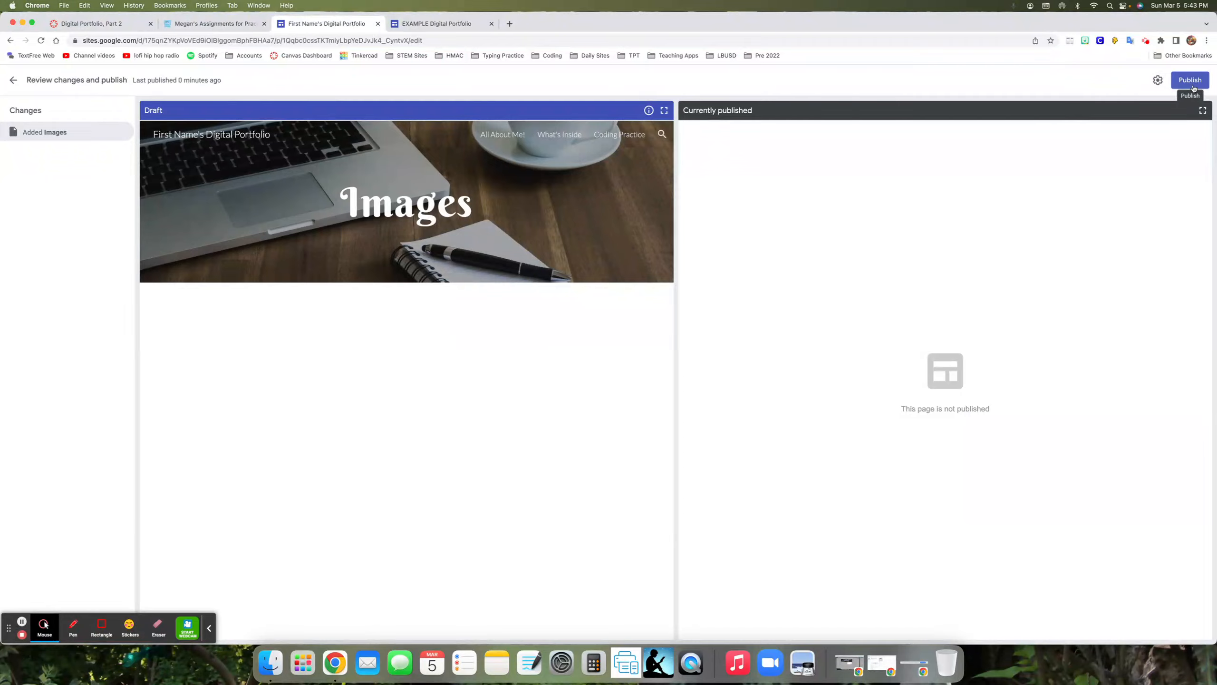
{"action": "left_click", "coordinate": [1193, 86]}
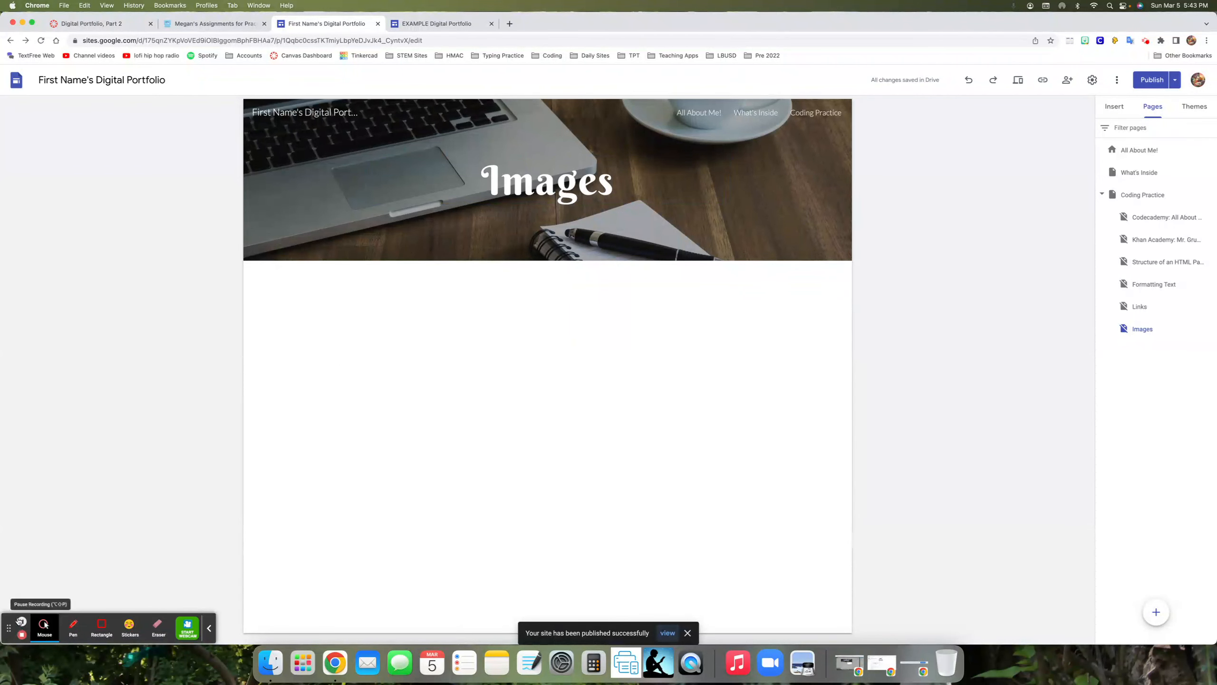
Step: Add a subpage named "Lists" under the Coding Practice page
{"action": "left_click", "coordinate": [1132, 197]}
{"action": "left_click", "coordinate": [1210, 193]}
{"action": "left_click", "coordinate": [1174, 267]}
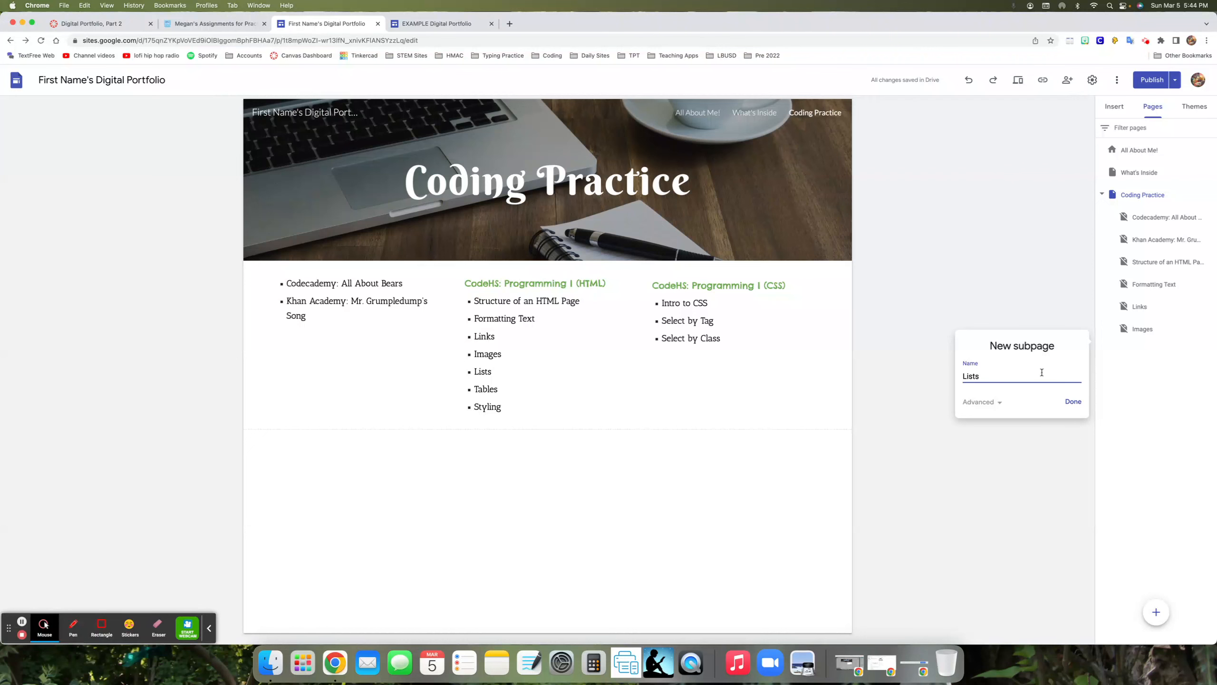
{"action": "left_click", "coordinate": [1073, 401]}
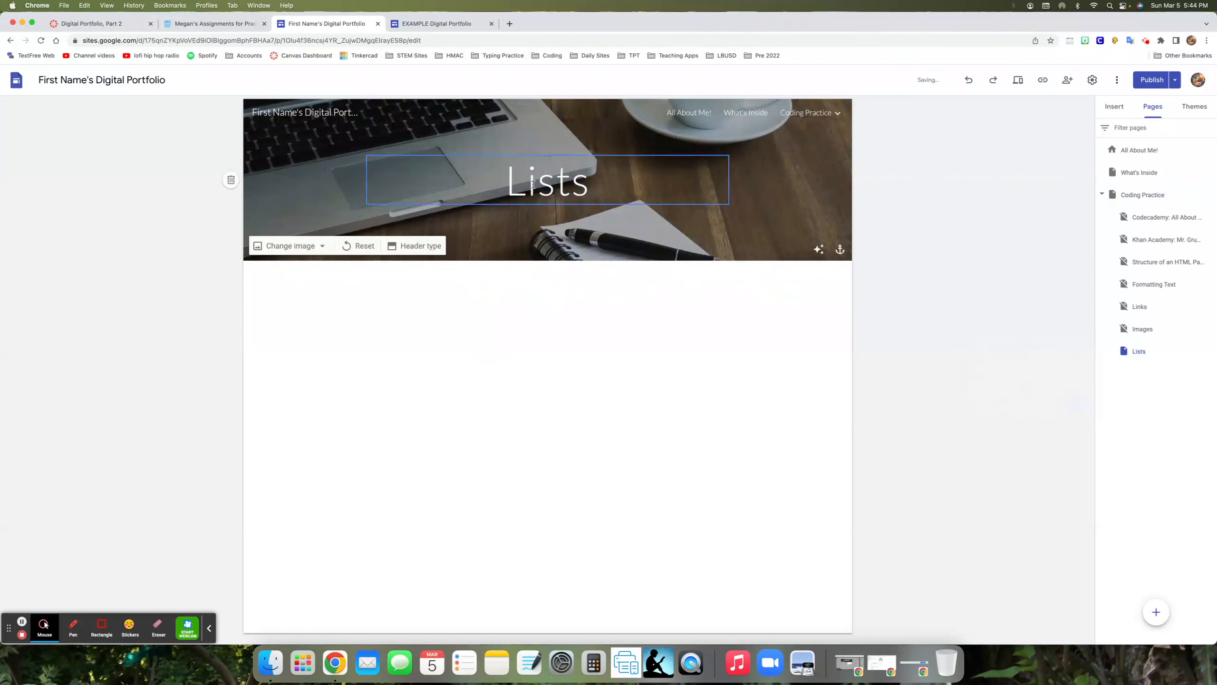
Step: Set the Lists page title's font to Berkshire Swash
{"action": "double_click", "coordinate": [532, 191]}
{"action": "left_click", "coordinate": [464, 144]}
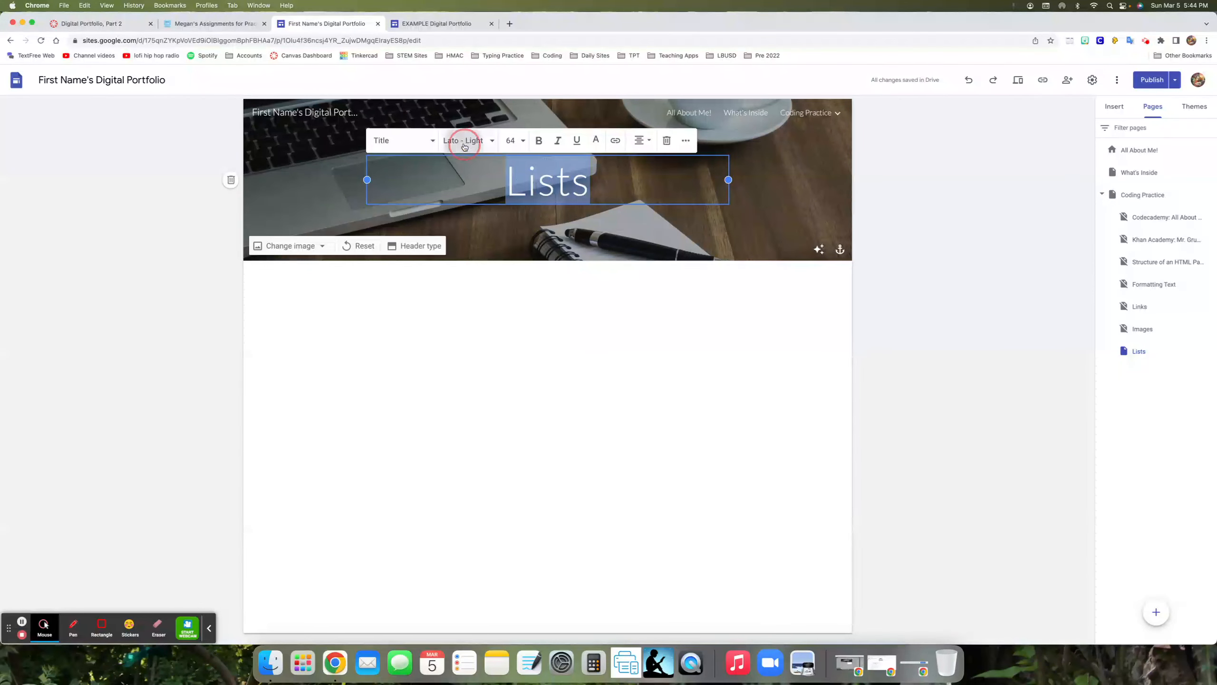
{"action": "left_click", "coordinate": [493, 511]}
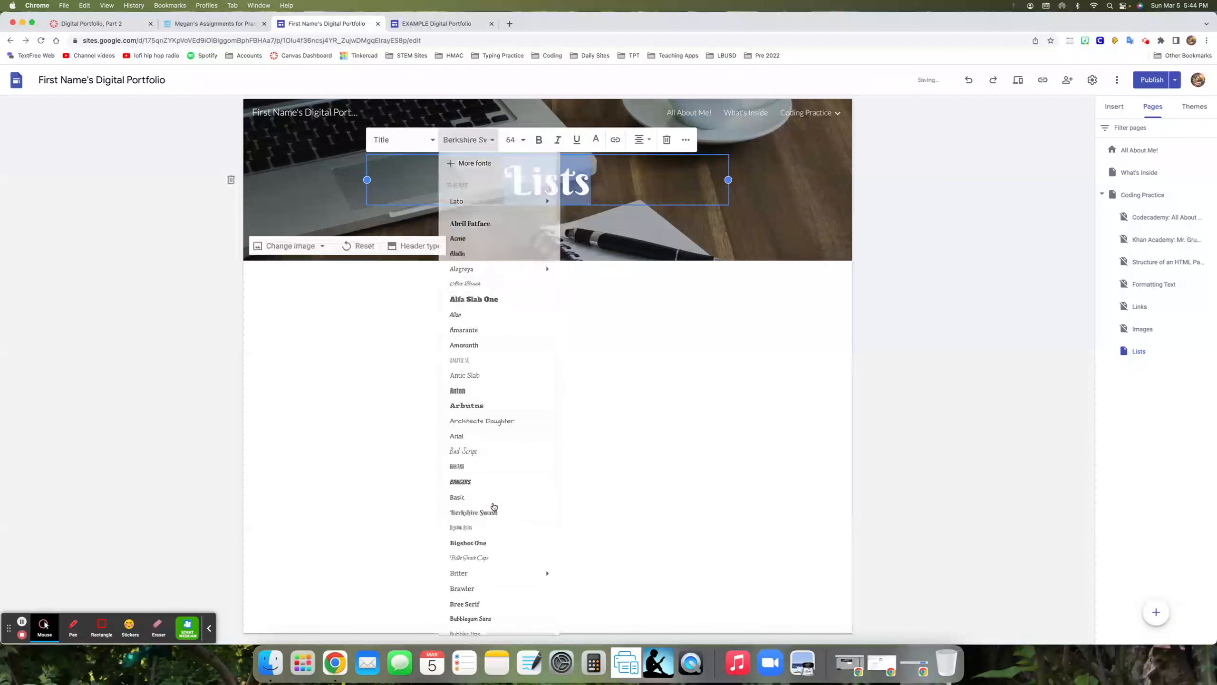
Step: Hide the Lists page from navigation and publish the site with it
{"action": "left_click", "coordinate": [1209, 351]}
{"action": "left_click", "coordinate": [1181, 448]}
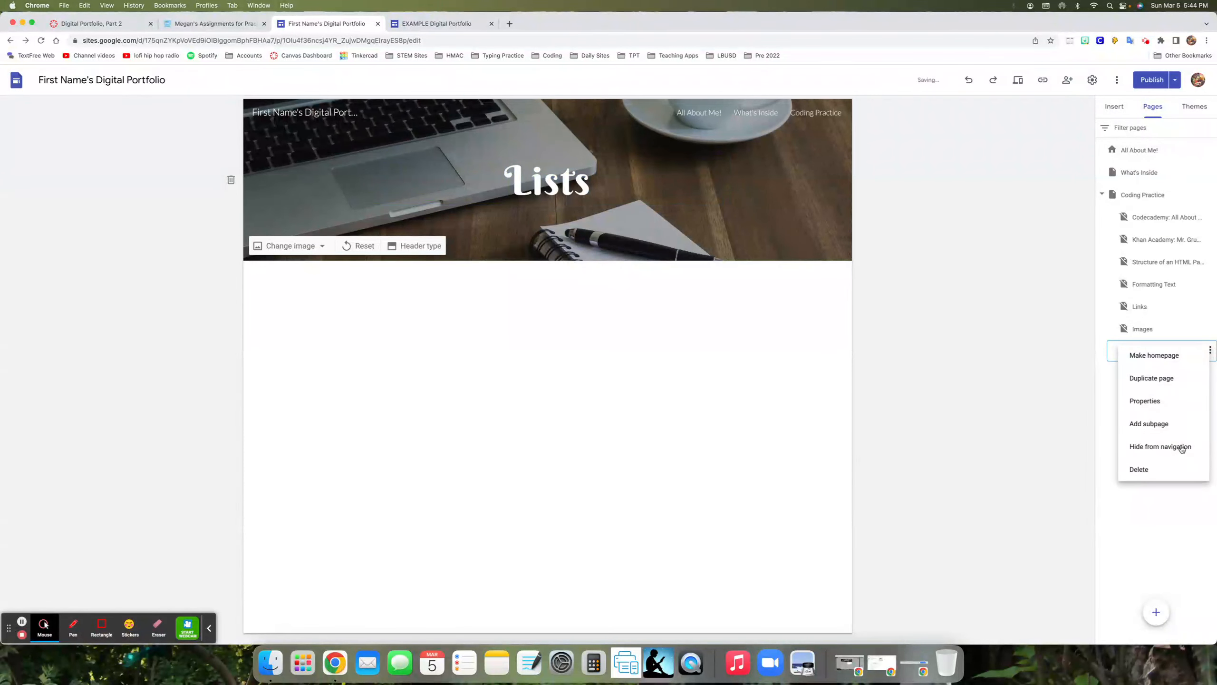
{"action": "left_click", "coordinate": [1150, 85]}
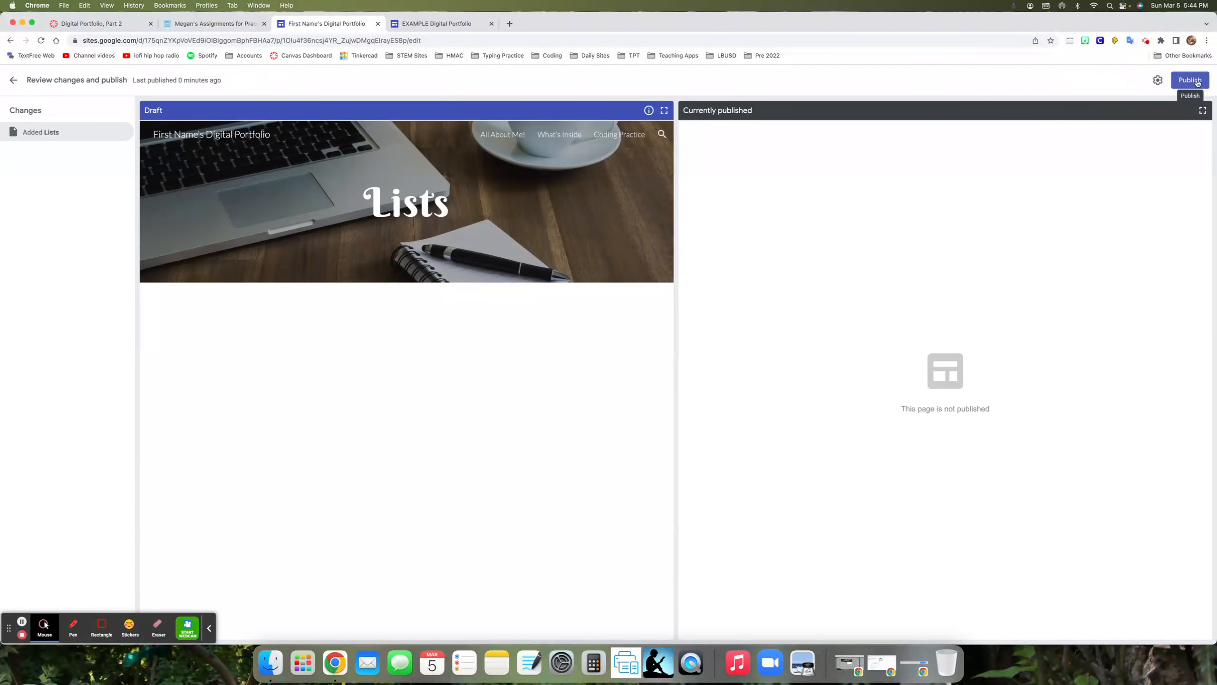
{"action": "left_click", "coordinate": [1193, 81]}
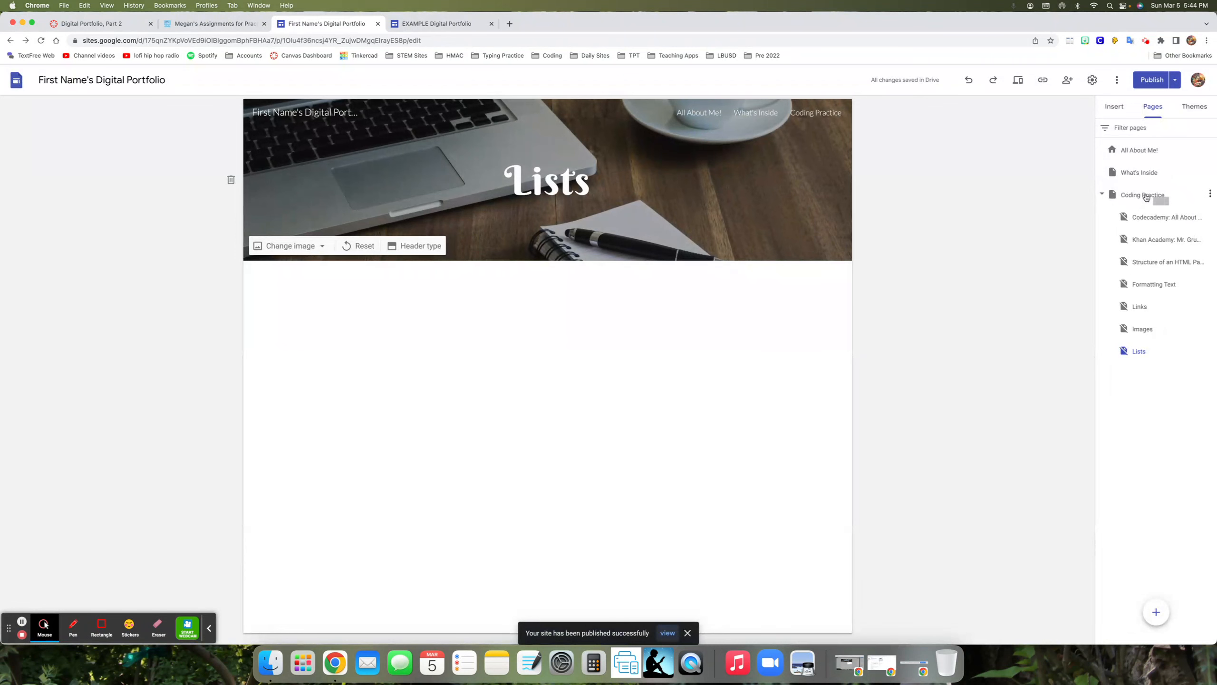
Step: Open the Coding Practice page, check the site for unpublished changes and return to the editor
{"action": "left_click", "coordinate": [1144, 196]}
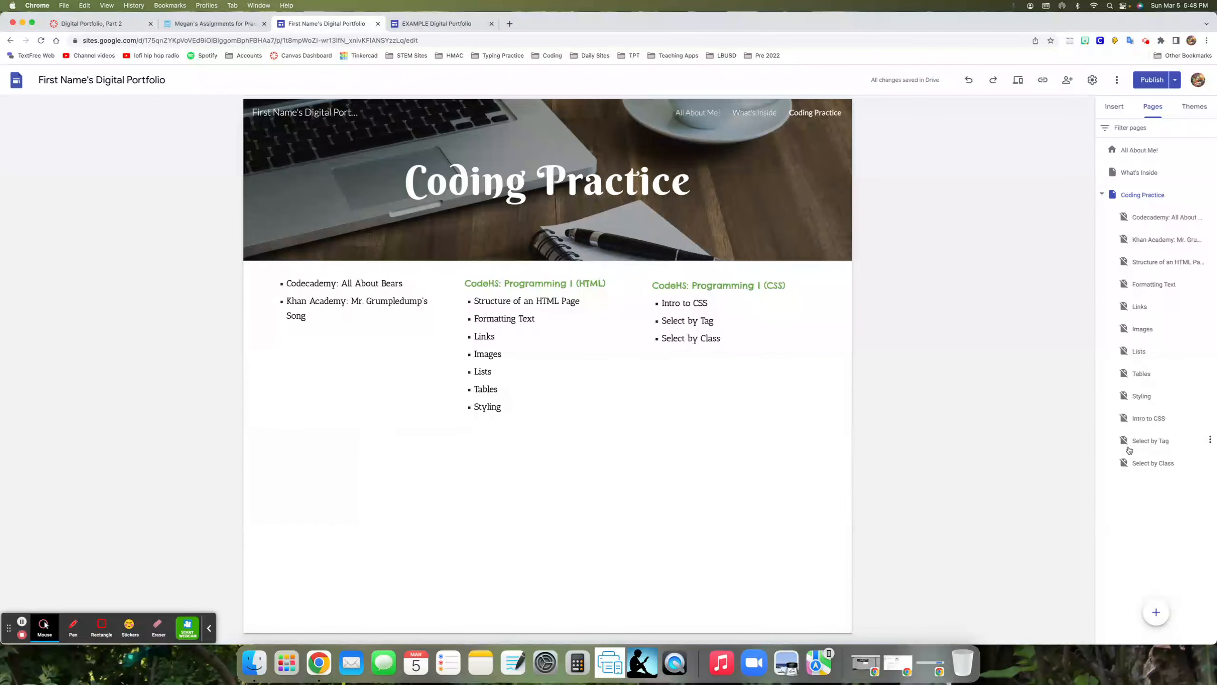
{"action": "left_click", "coordinate": [1155, 80]}
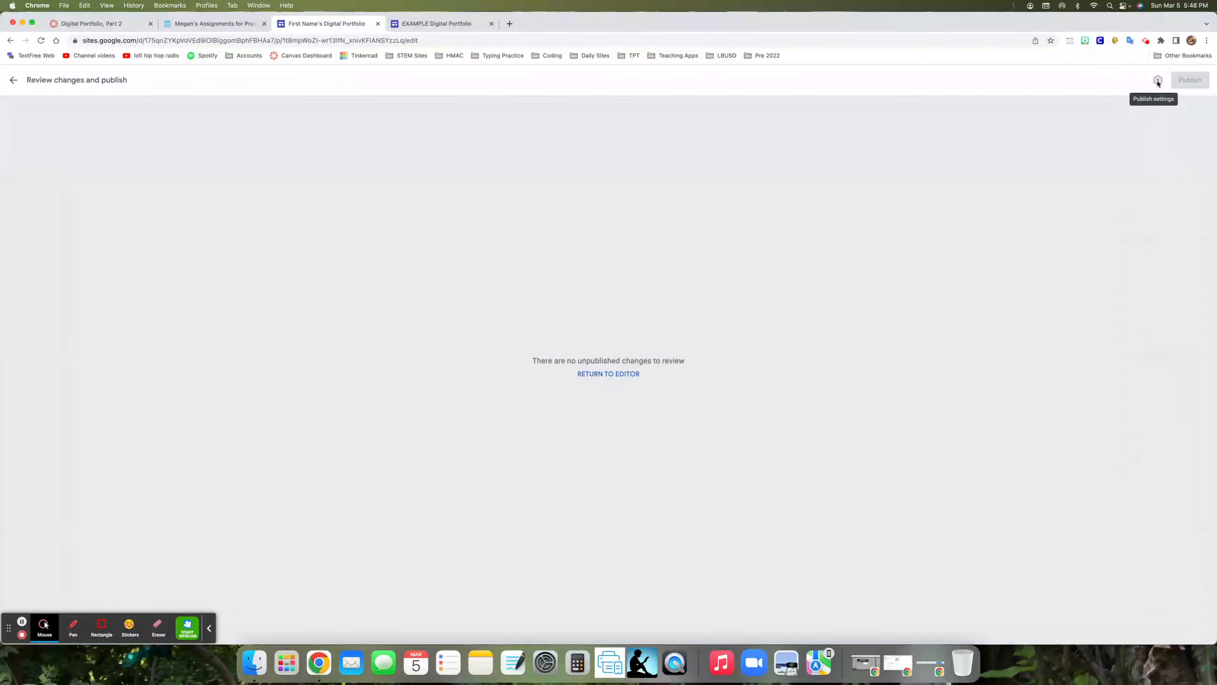
{"action": "left_click", "coordinate": [614, 373]}
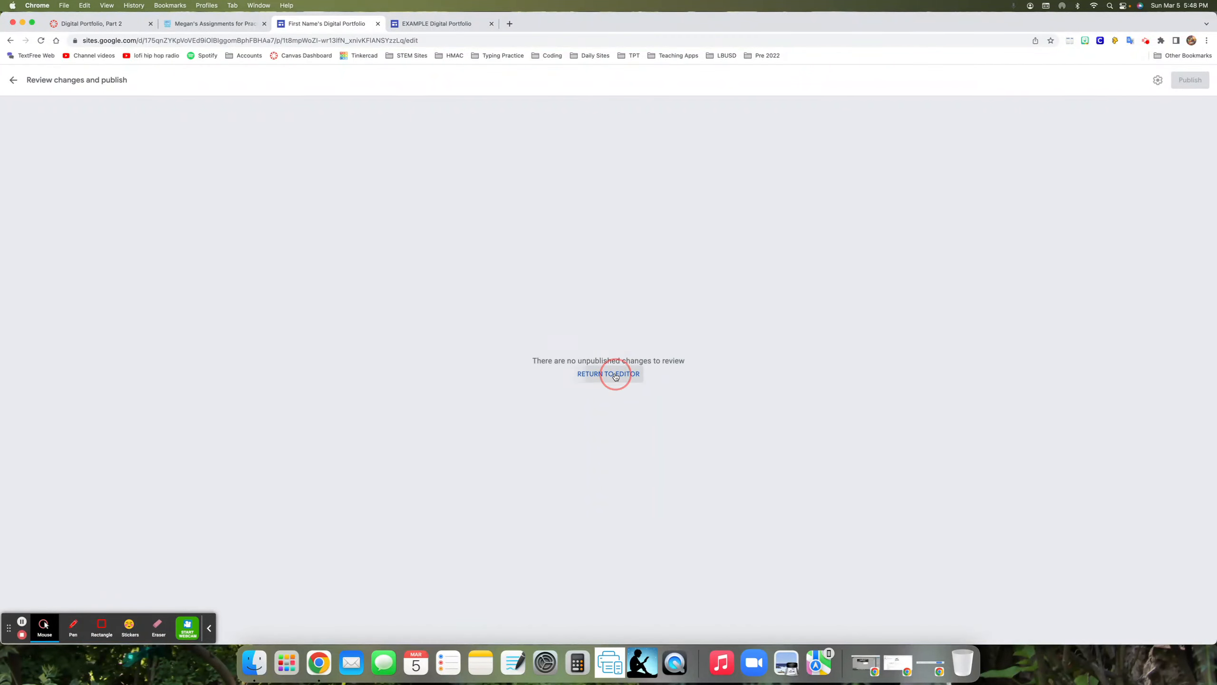